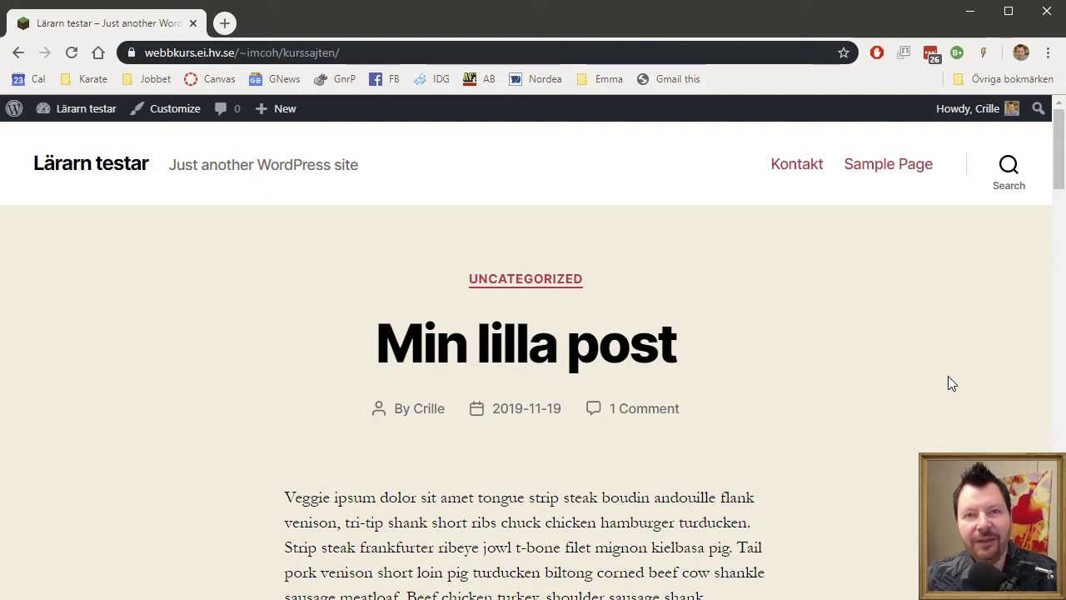
# Open the site's theme management page and activate the Twenty Nineteen theme.
pyautogui.moveTo(90, 118)
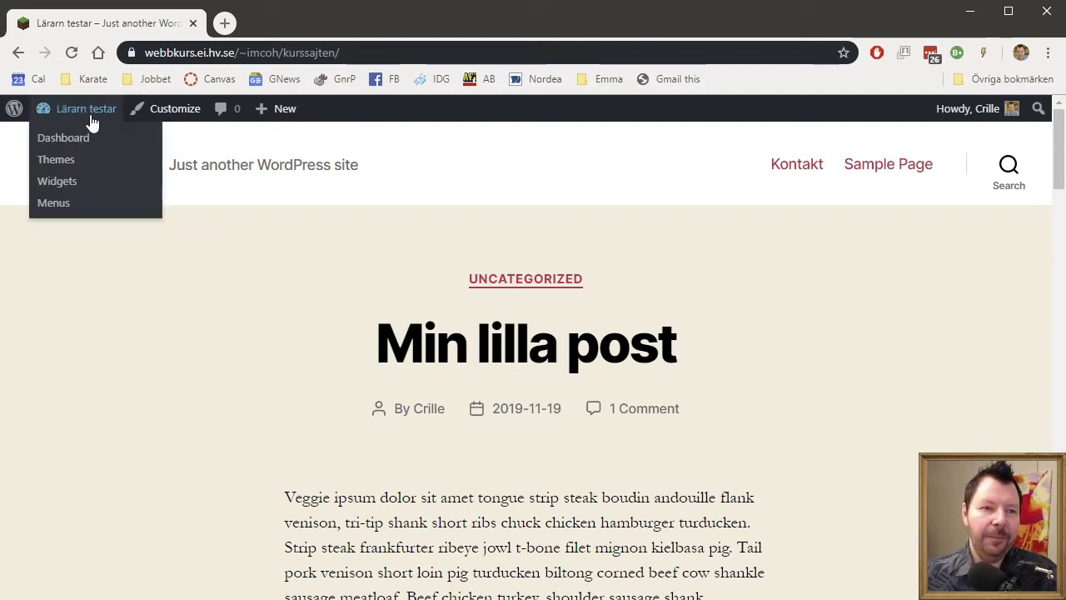
pyautogui.click(68, 163)
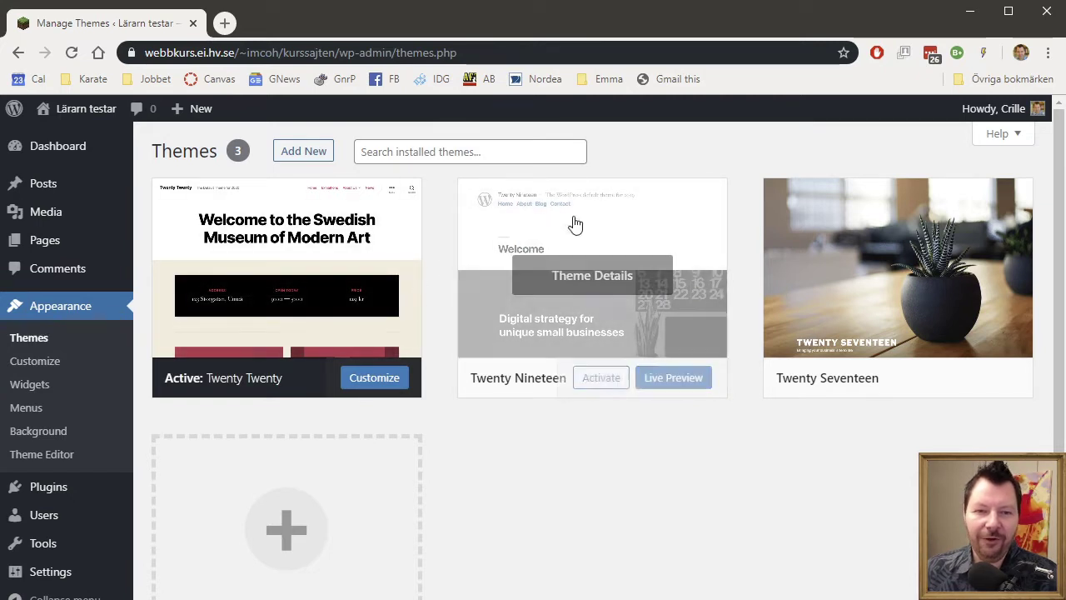
pyautogui.click(601, 386)
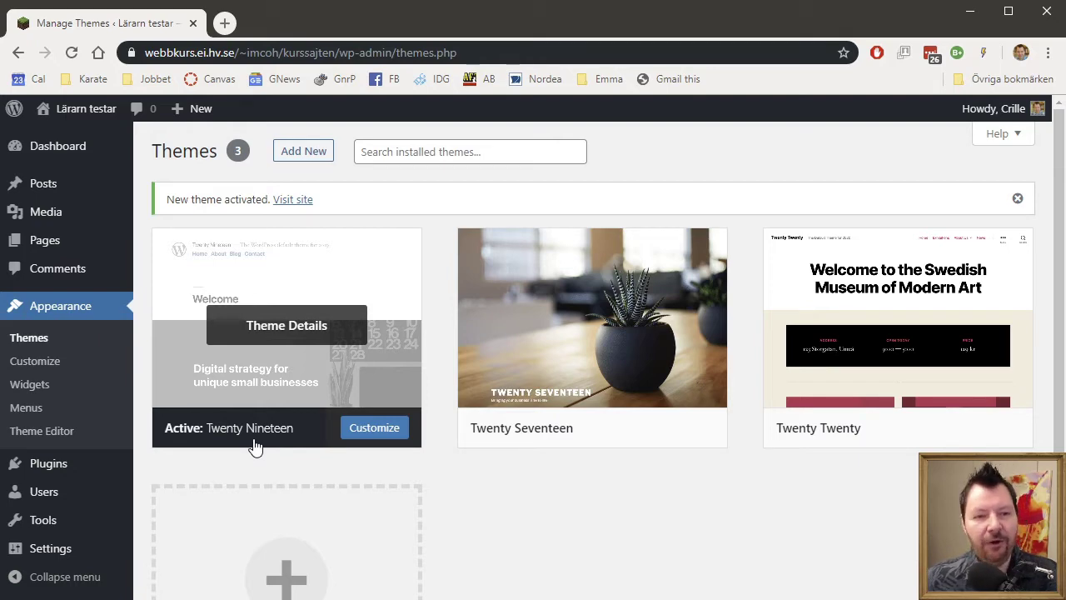
# View the theme details of Twenty Nineteen, then close them and return to the installed themes.
pyautogui.click(305, 338)
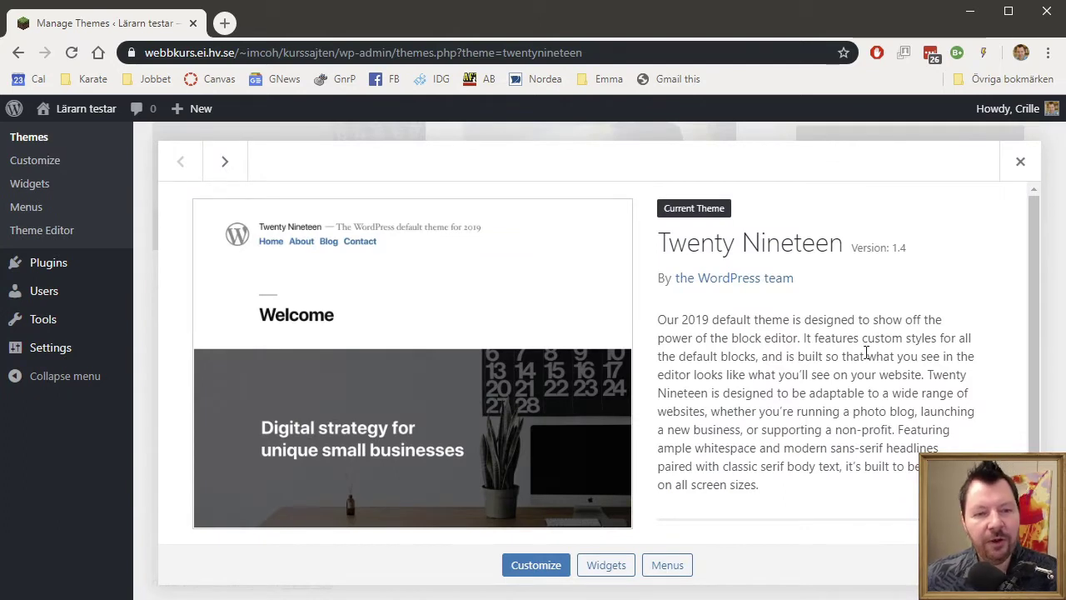
pyautogui.scroll(-1, 866, 354)
pyautogui.scroll(1, 876, 355)
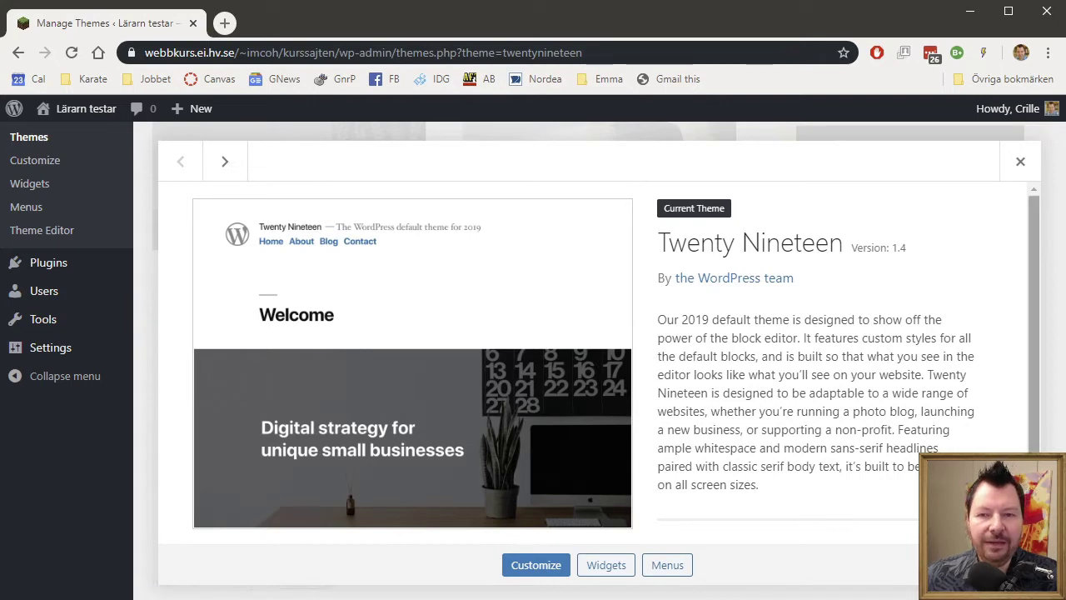
pyautogui.click(1020, 162)
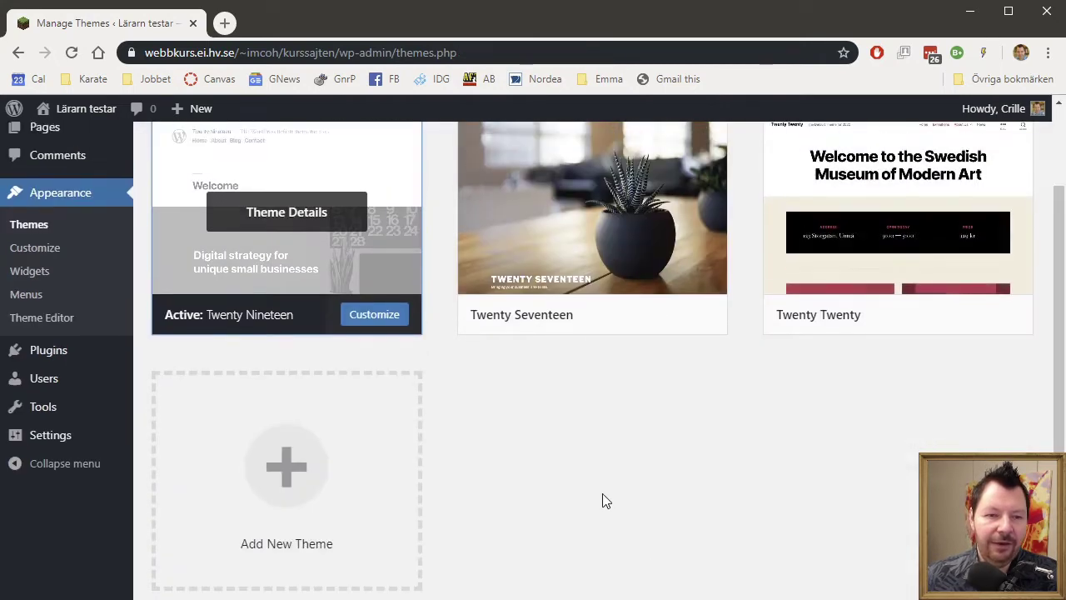
pyautogui.scroll(2, 605, 500)
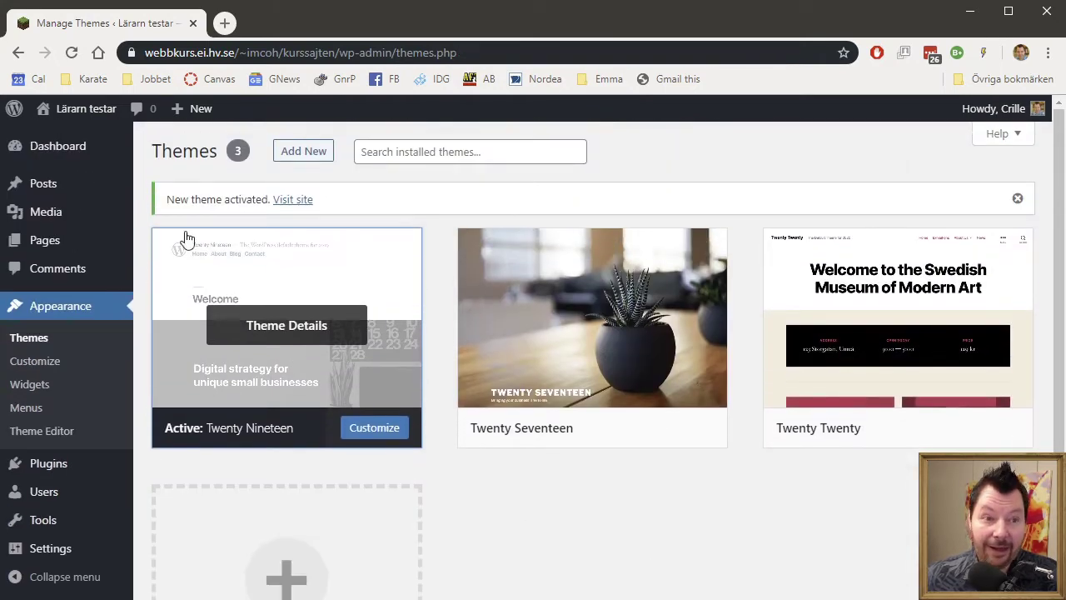
# Visit the site and examine how Twenty Nineteen lays out the header, posts, widgets and footer.
pyautogui.moveTo(103, 109)
pyautogui.click(74, 143)
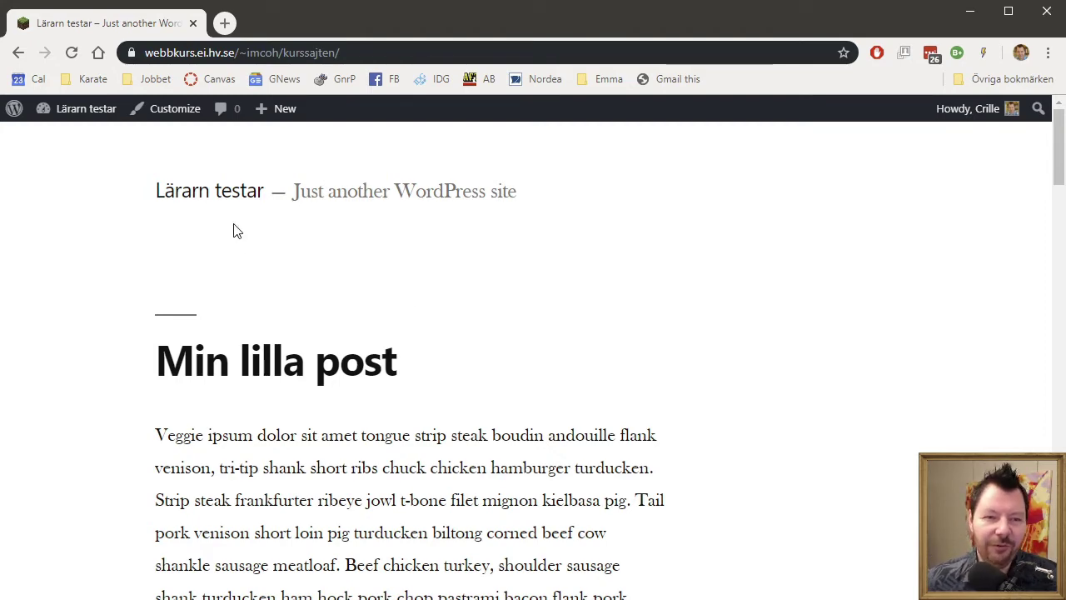
pyautogui.scroll(-7, 581, 347)
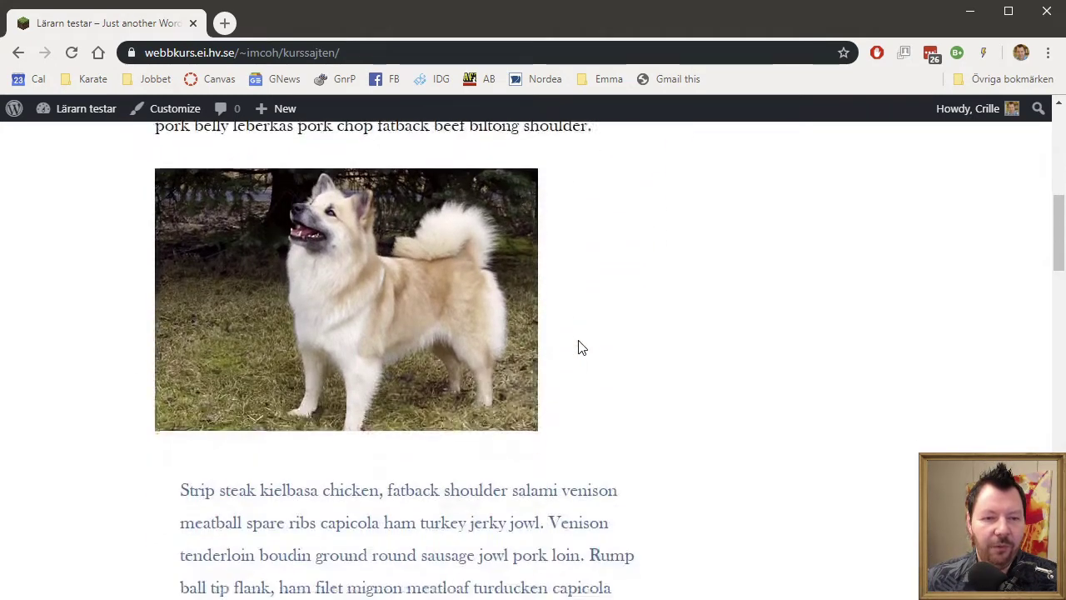
pyautogui.scroll(-8, 581, 347)
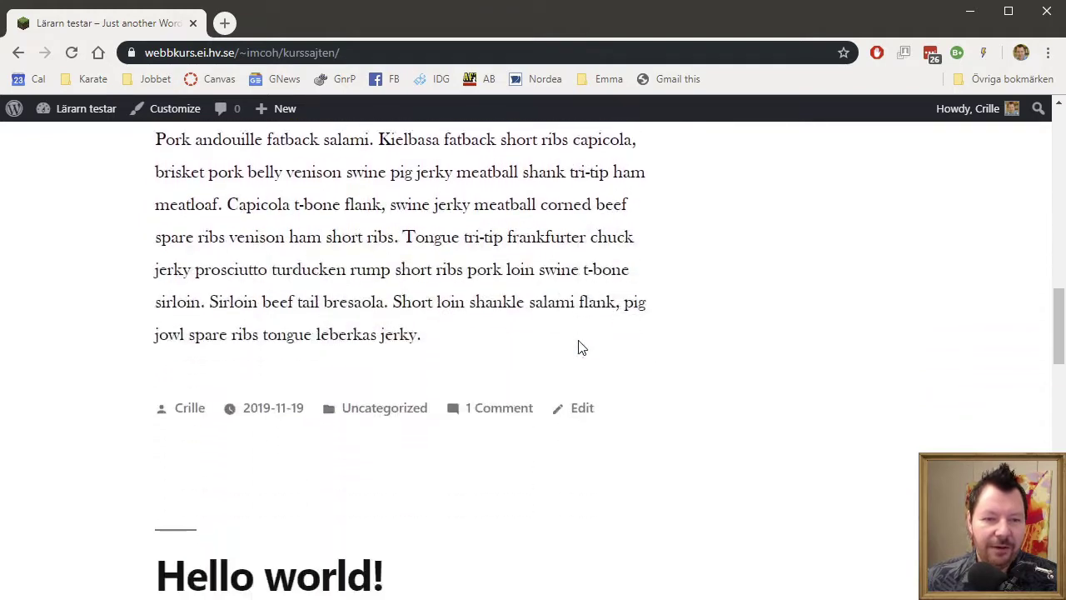
pyautogui.scroll(-6, 580, 347)
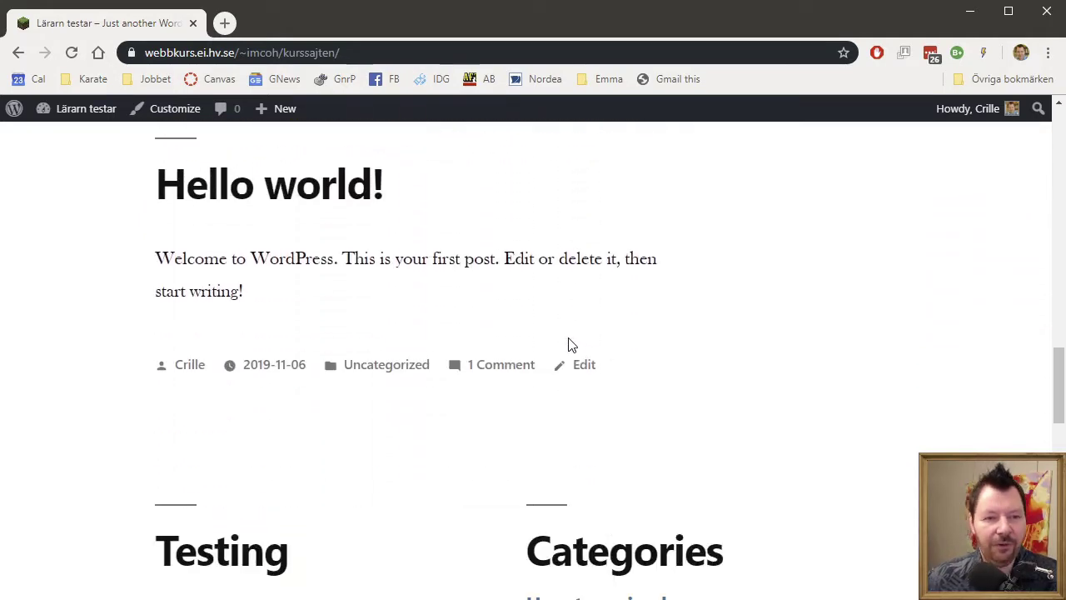
pyautogui.scroll(-5, 566, 344)
pyautogui.scroll(-8, 525, 340)
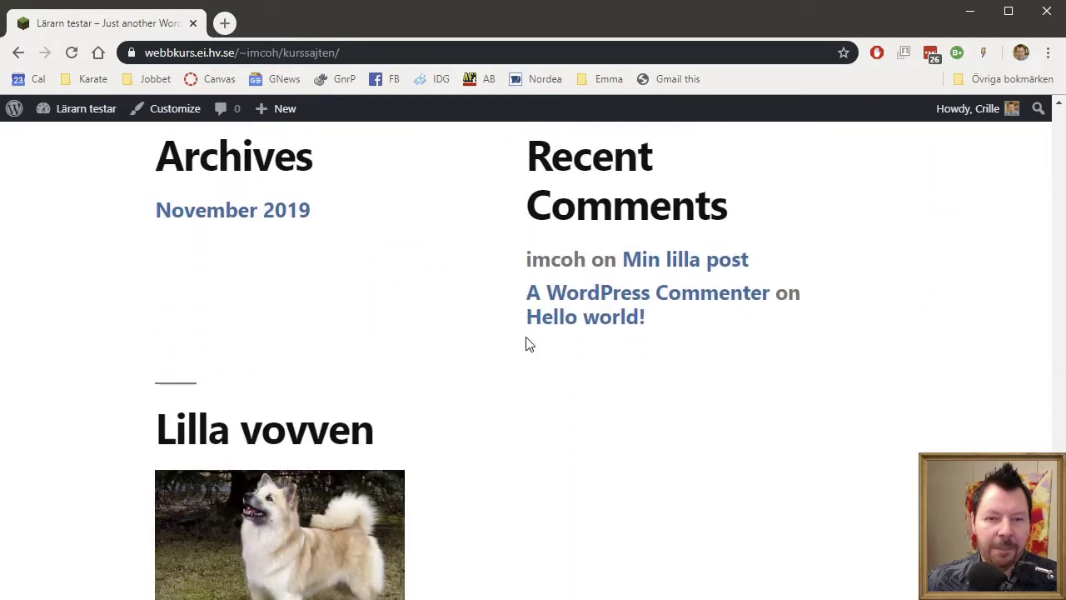
pyautogui.scroll(-2, 290, 364)
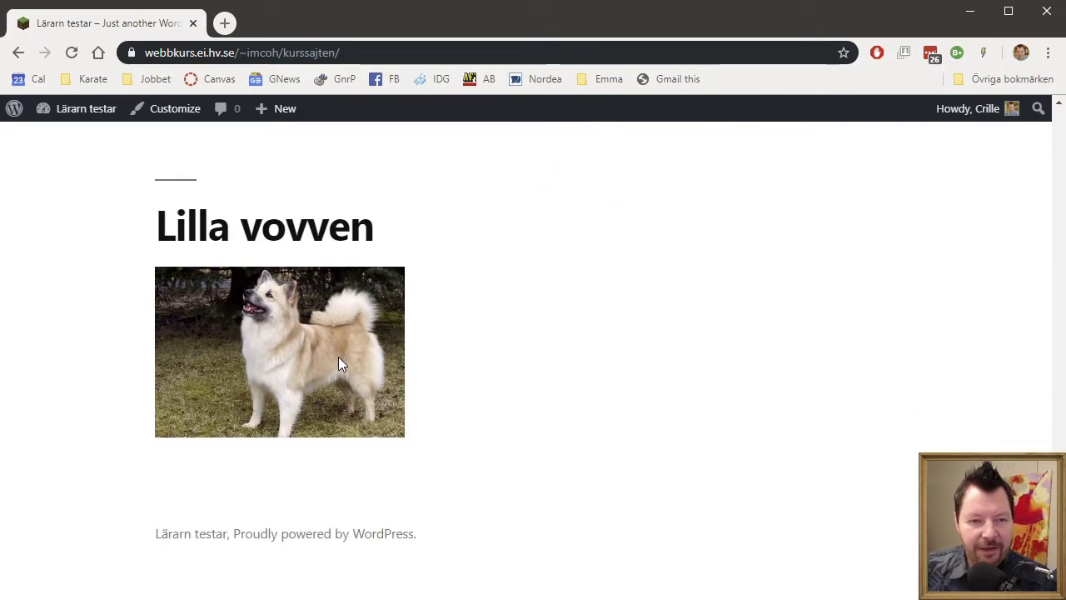
pyautogui.scroll(20, 606, 446)
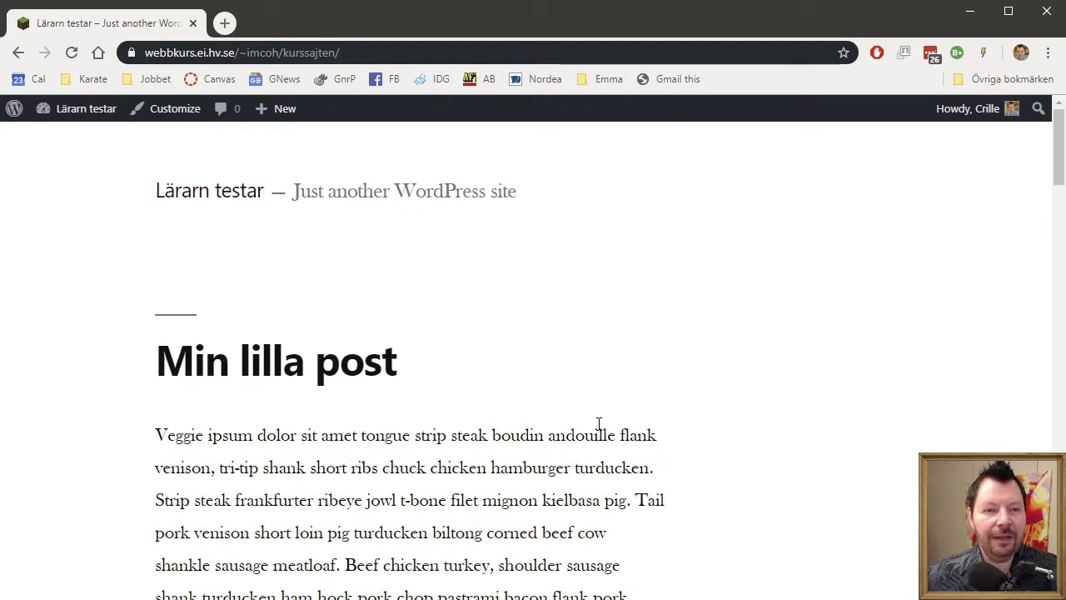
# Return to the installed themes and activate the Twenty Seventeen theme.
pyautogui.moveTo(77, 115)
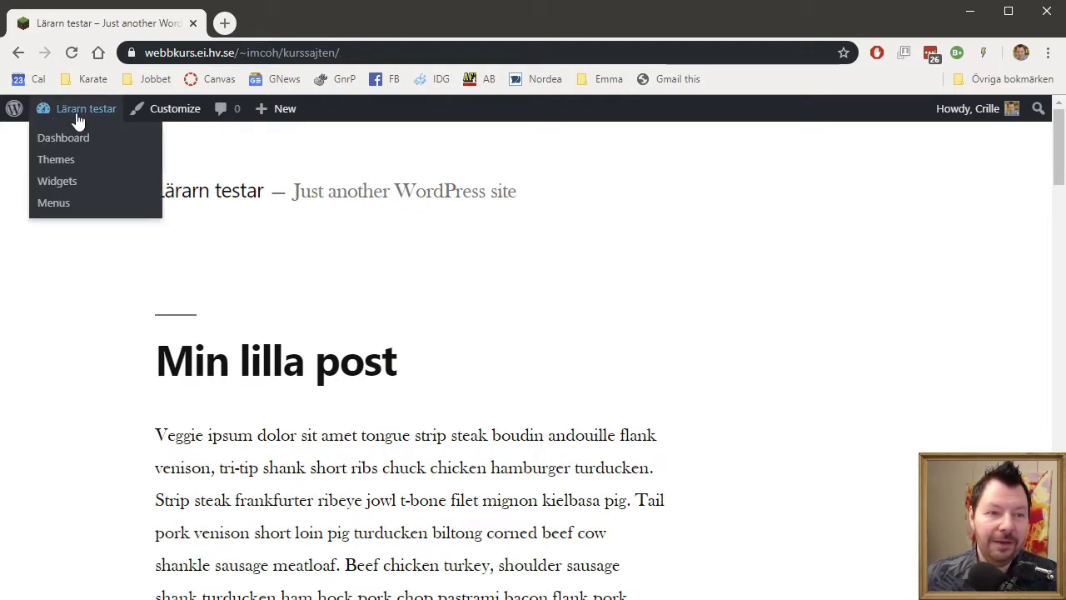
pyautogui.click(68, 161)
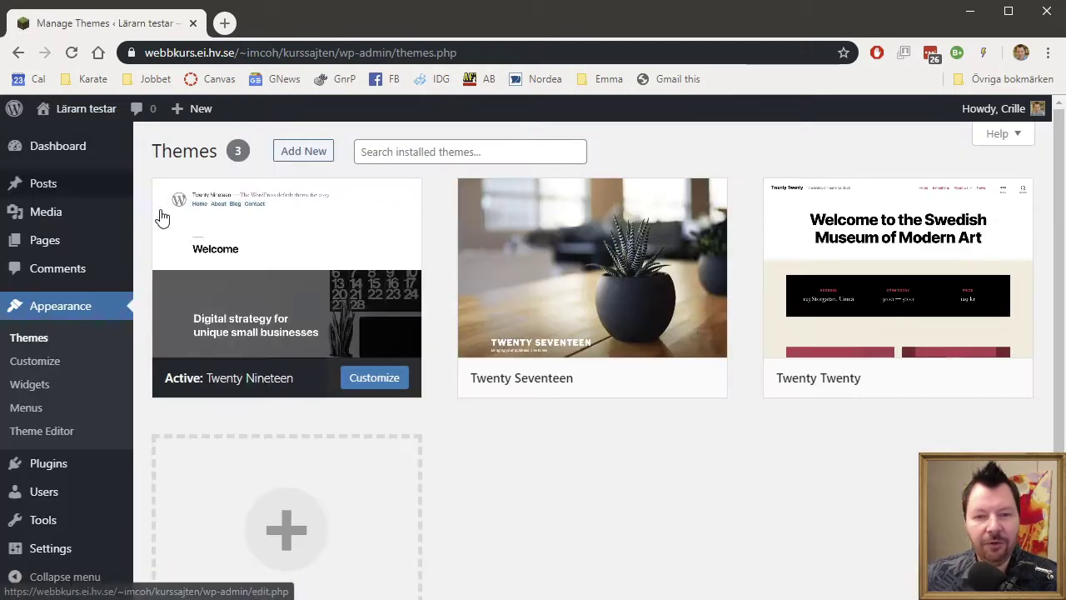
pyautogui.moveTo(581, 306)
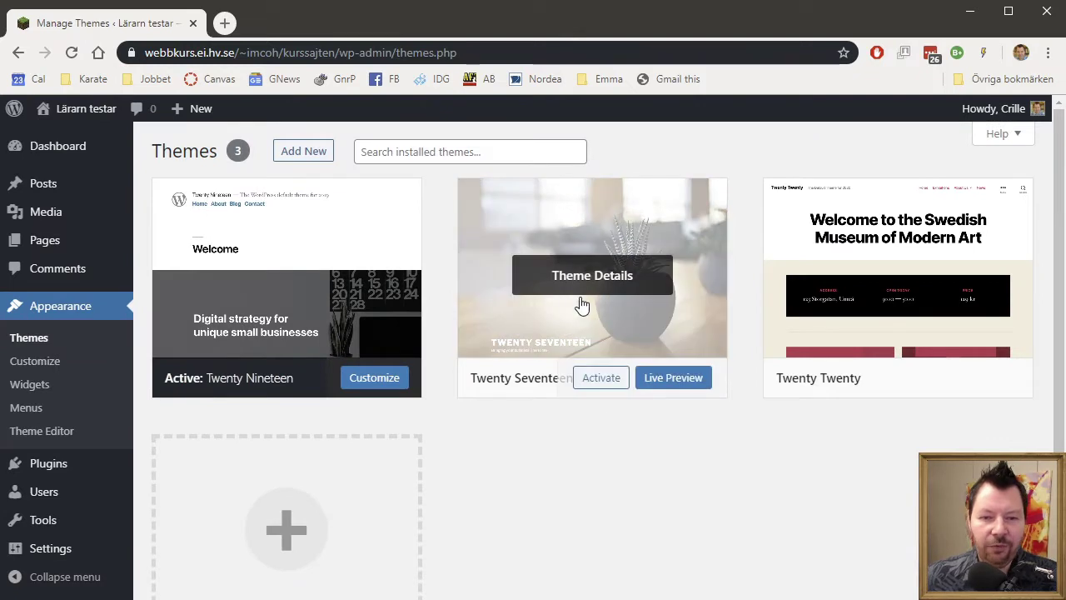
pyautogui.click(601, 379)
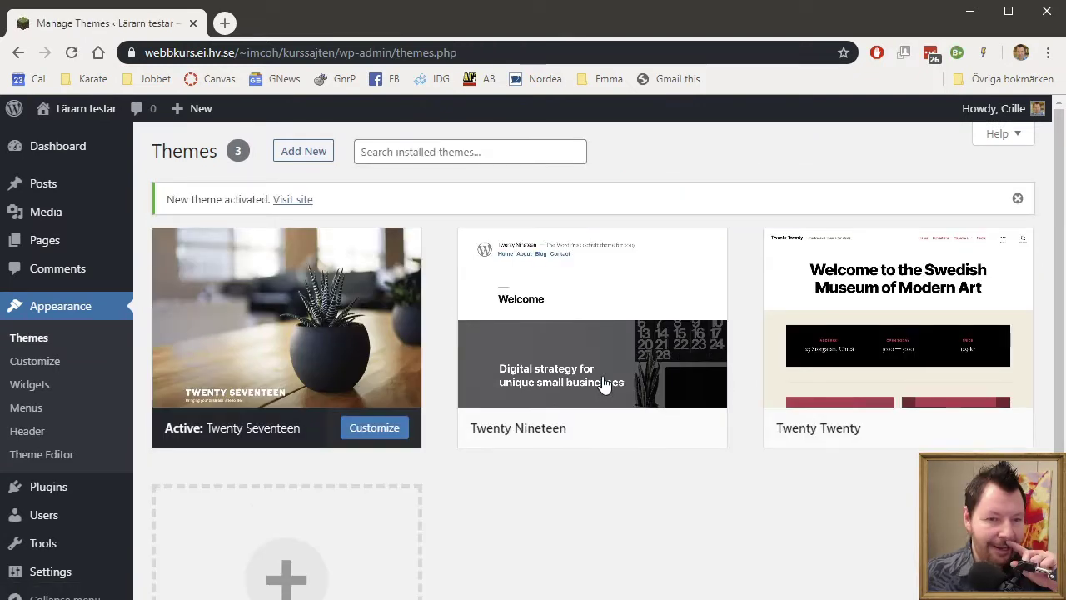
# Visit the site and examine the header image, posts, sidebar widgets and footer under Twenty Seventeen.
pyautogui.moveTo(67, 111)
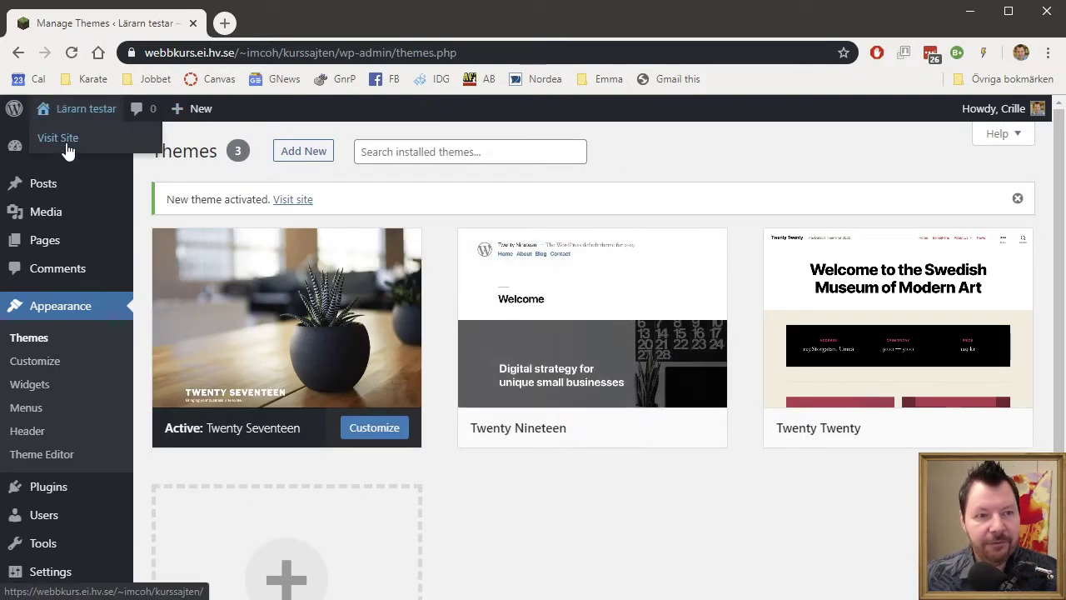
pyautogui.click(70, 148)
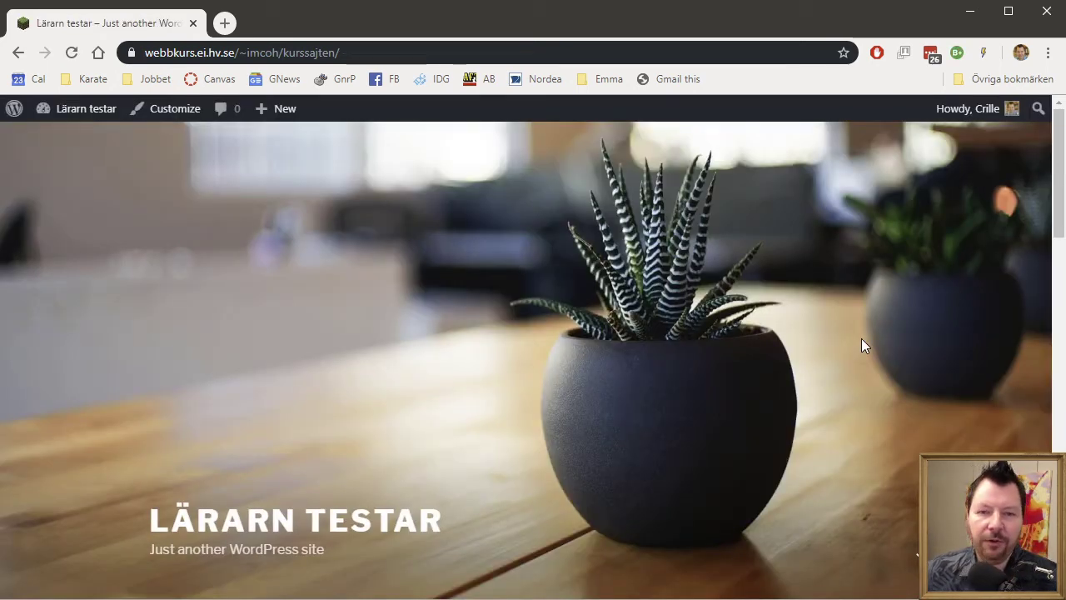
pyautogui.scroll(-7, 798, 391)
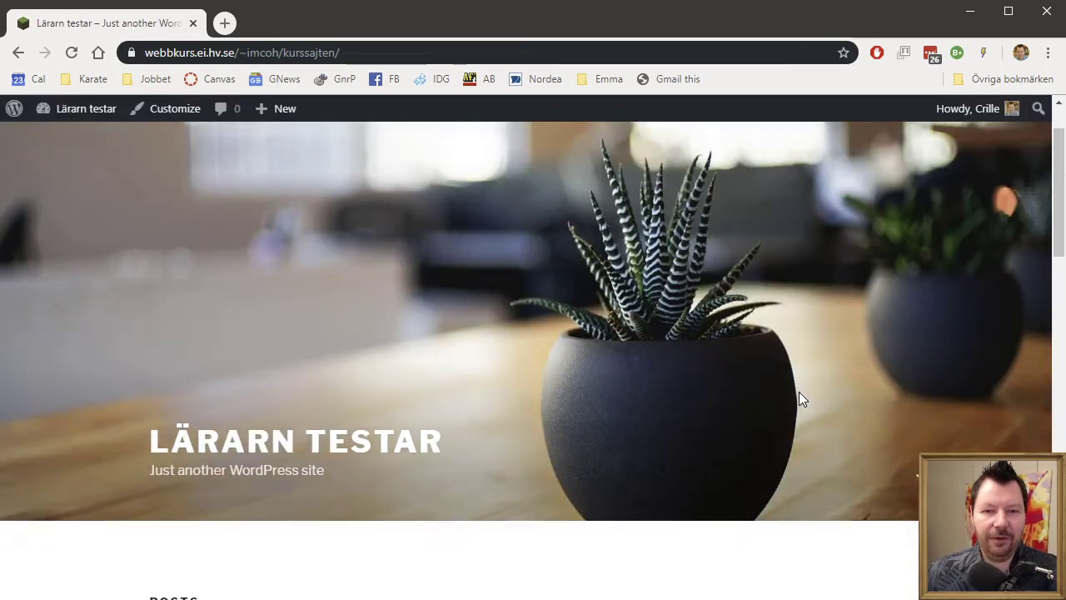
pyautogui.scroll(1, 799, 404)
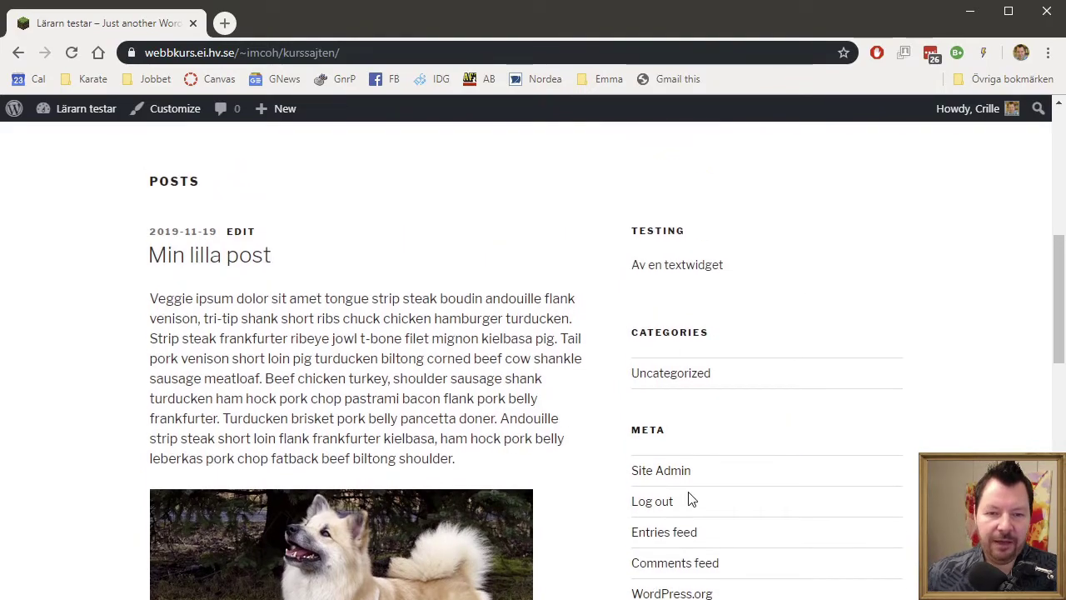
pyautogui.scroll(-8, 687, 498)
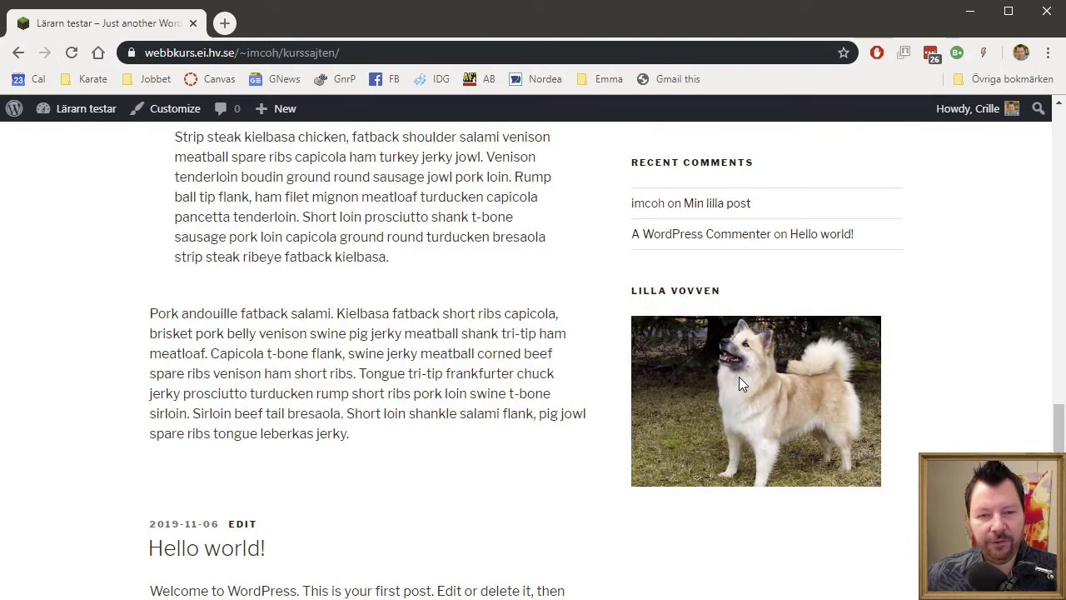
pyautogui.scroll(-3, 694, 395)
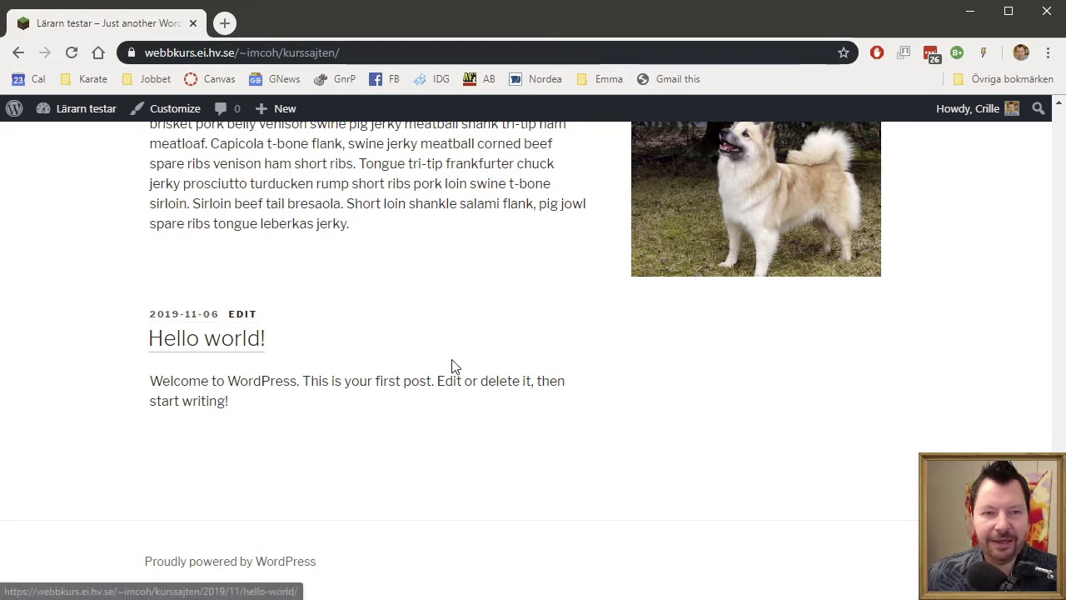
pyautogui.scroll(10, 452, 366)
# Go back to theme management, start adding a new theme and look through the featured themes.
pyautogui.moveTo(60, 117)
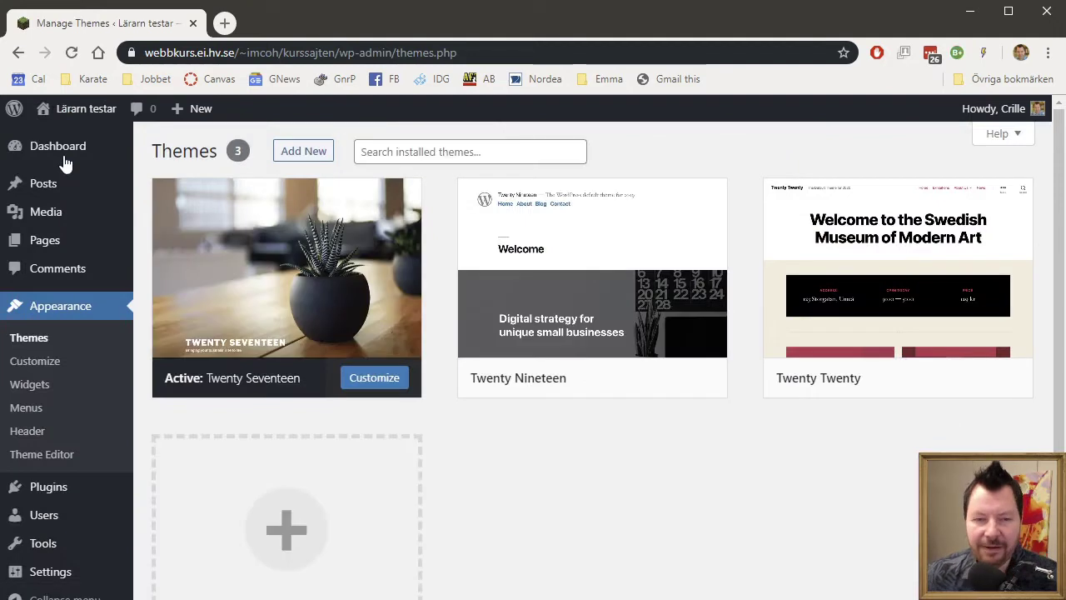
pyautogui.click(304, 153)
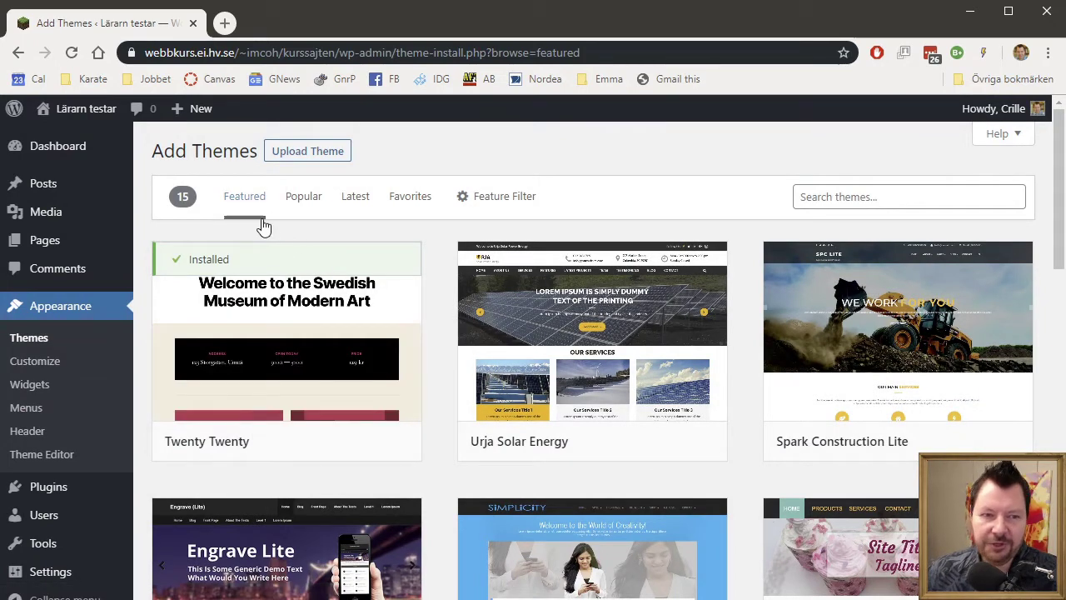
pyautogui.scroll(-1, 716, 375)
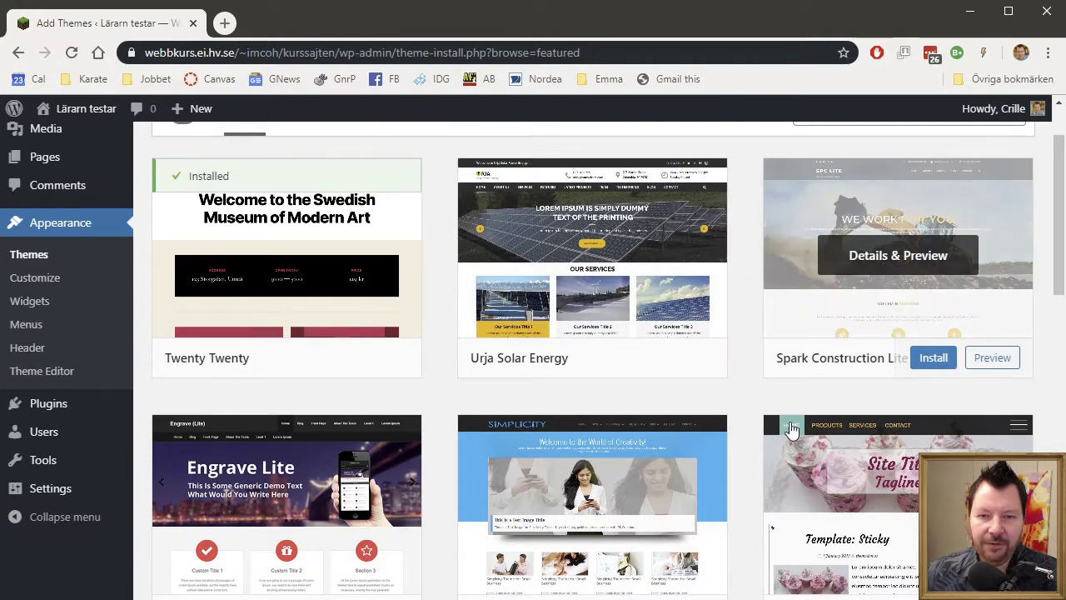
pyautogui.scroll(-4, 495, 516)
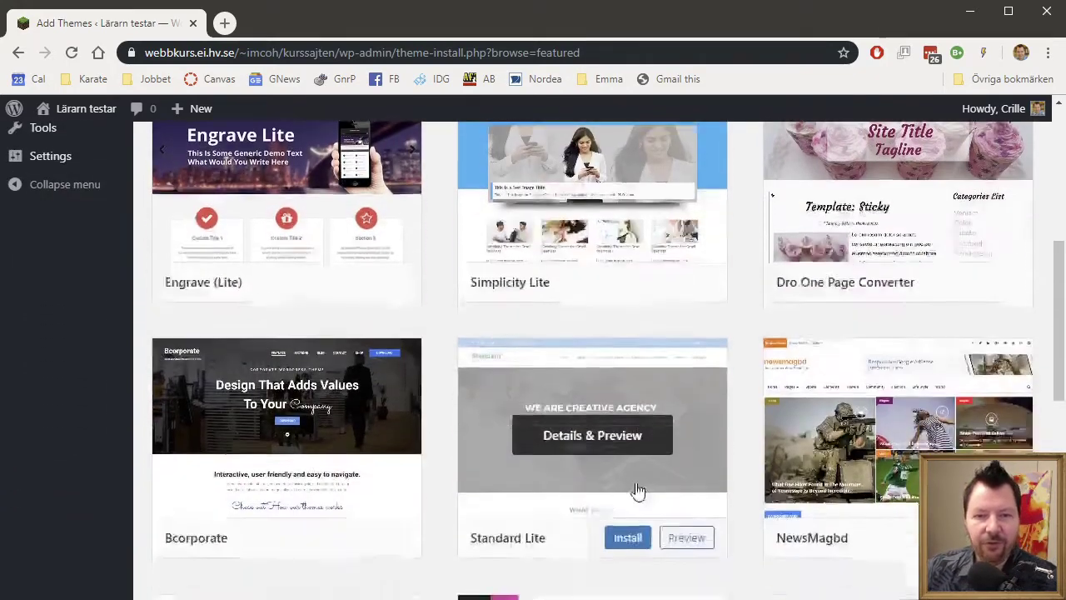
pyautogui.scroll(-3, 637, 492)
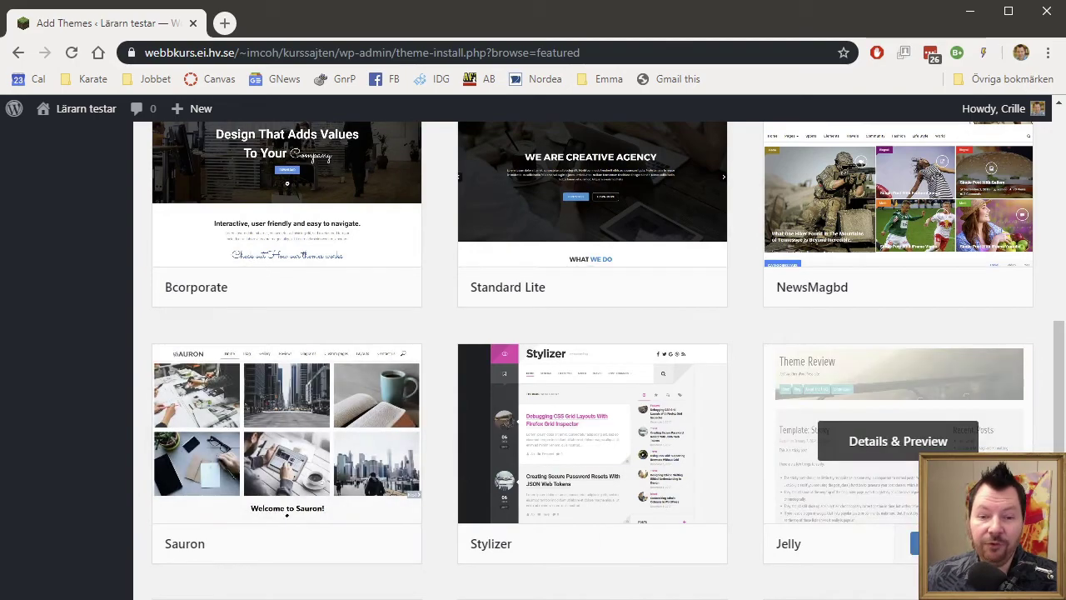
pyautogui.scroll(-5, 897, 416)
pyautogui.scroll(10, 898, 416)
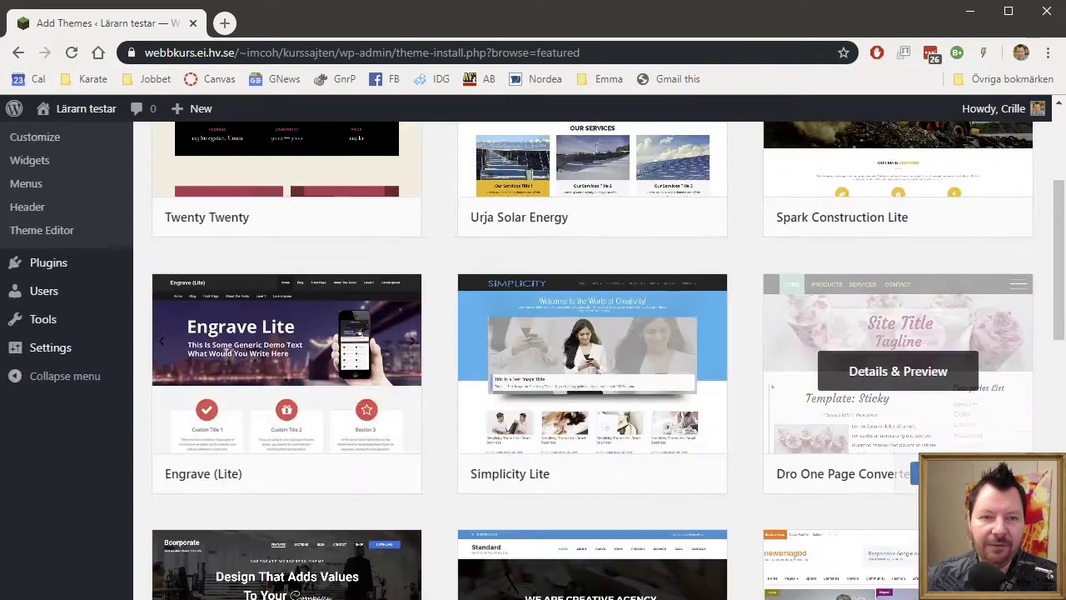
pyautogui.scroll(3, 898, 383)
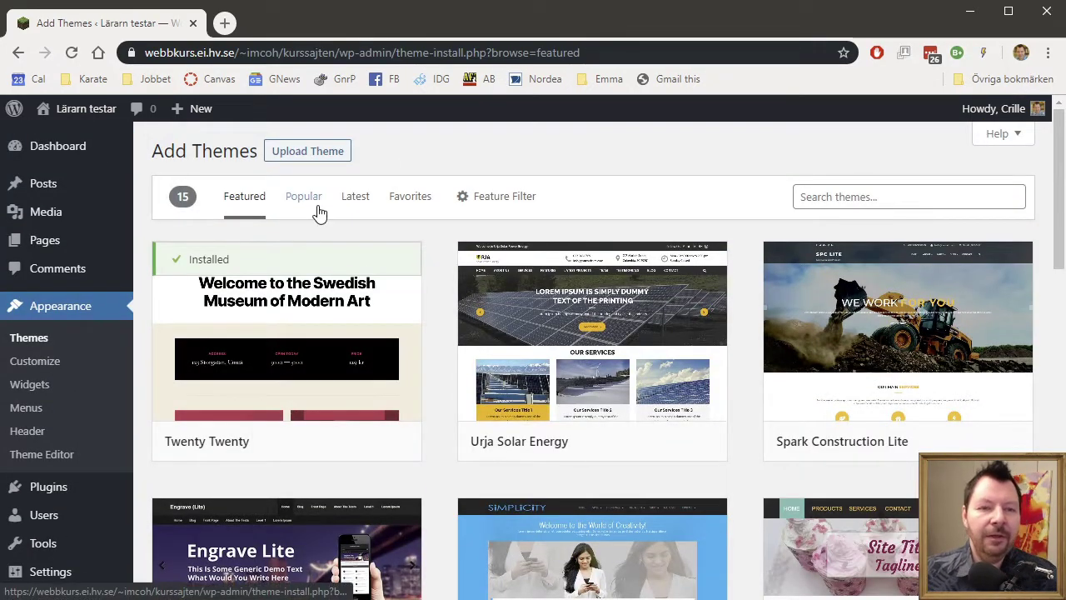
# Switch the theme catalogue to the popular themes and look through them.
pyautogui.click(304, 196)
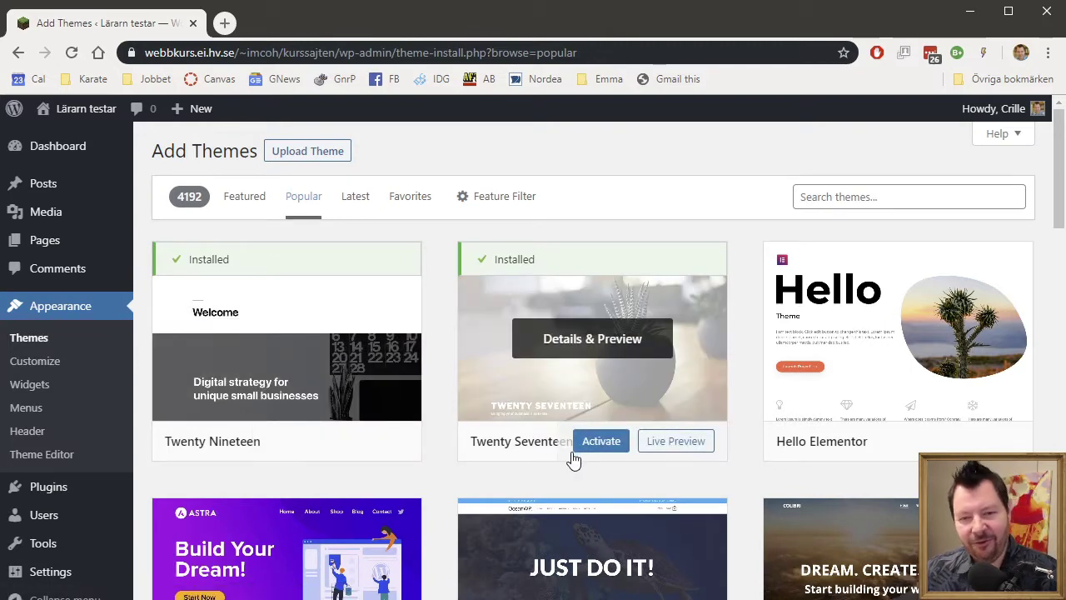
pyautogui.scroll(-3, 573, 458)
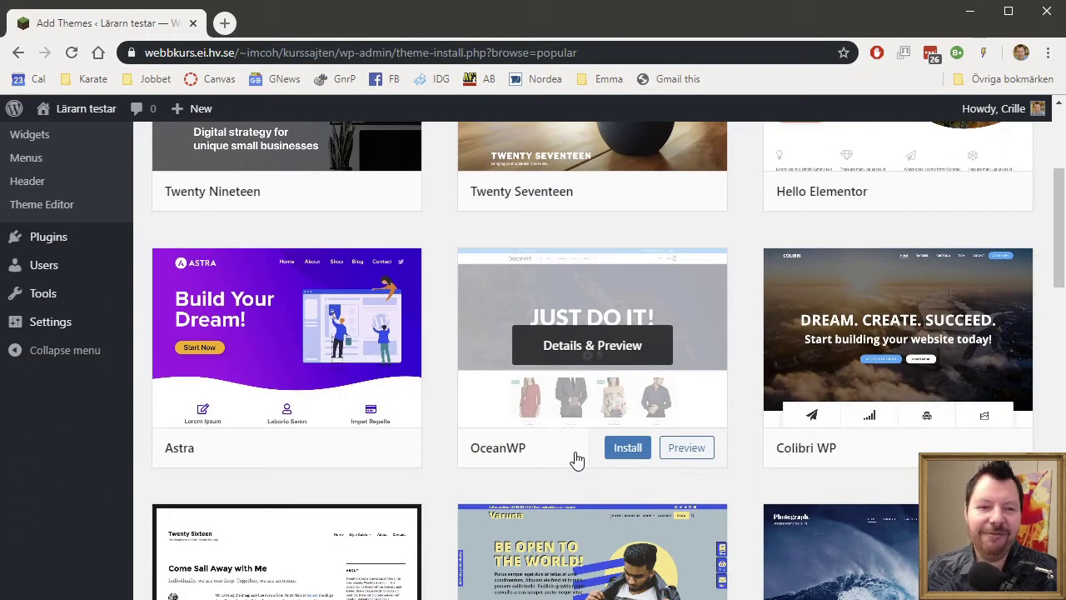
pyautogui.scroll(3, 573, 458)
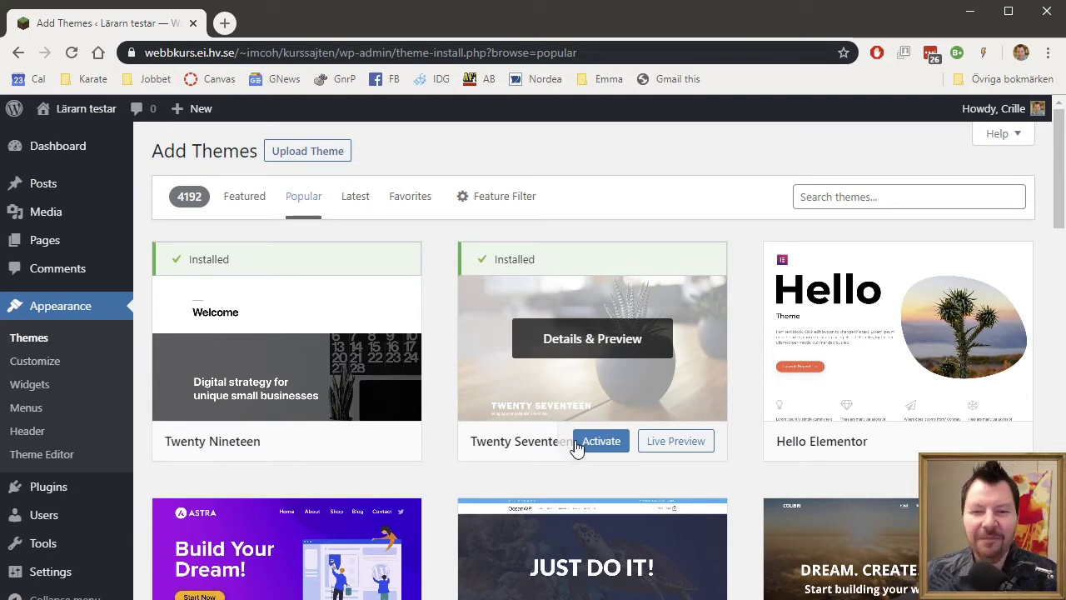
pyautogui.moveTo(989, 321)
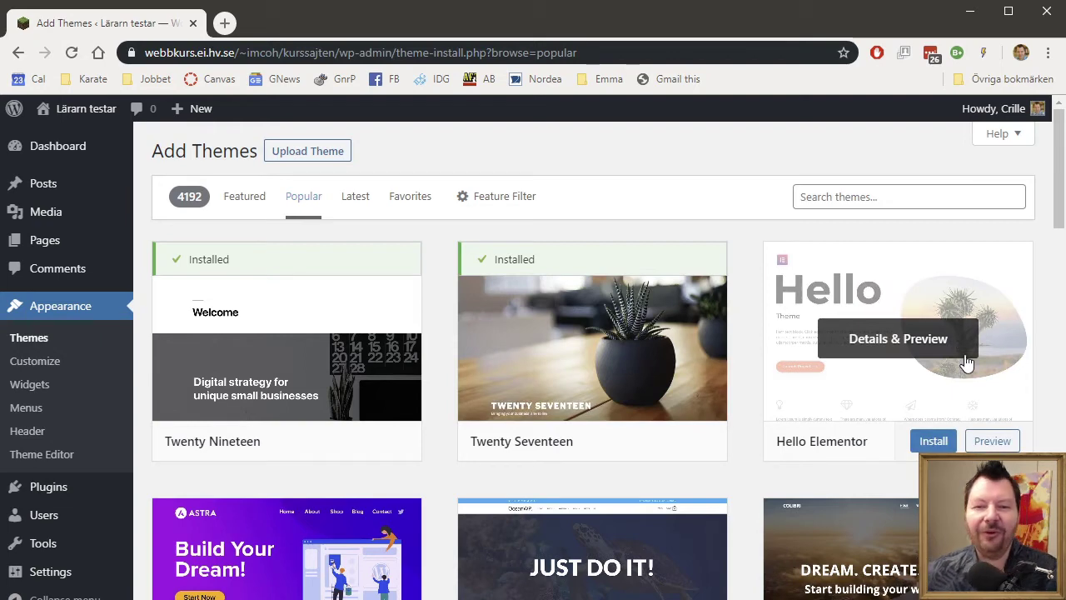
# Browse further down the popular themes as far as Hestia and return to the start of the list.
pyautogui.scroll(-3, 837, 404)
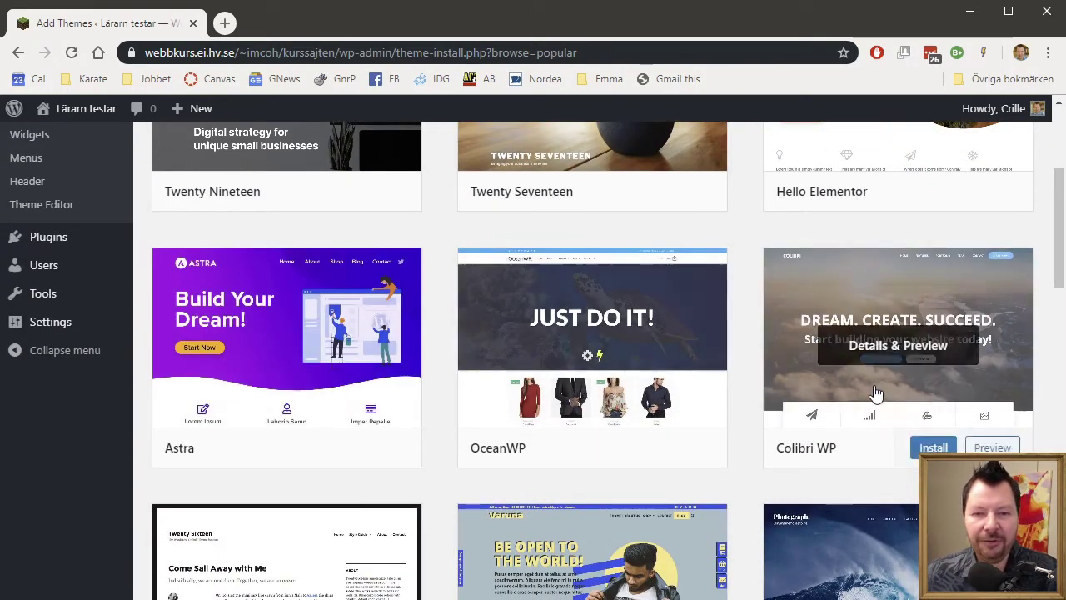
pyautogui.scroll(-4, 800, 487)
pyautogui.scroll(-2, 779, 480)
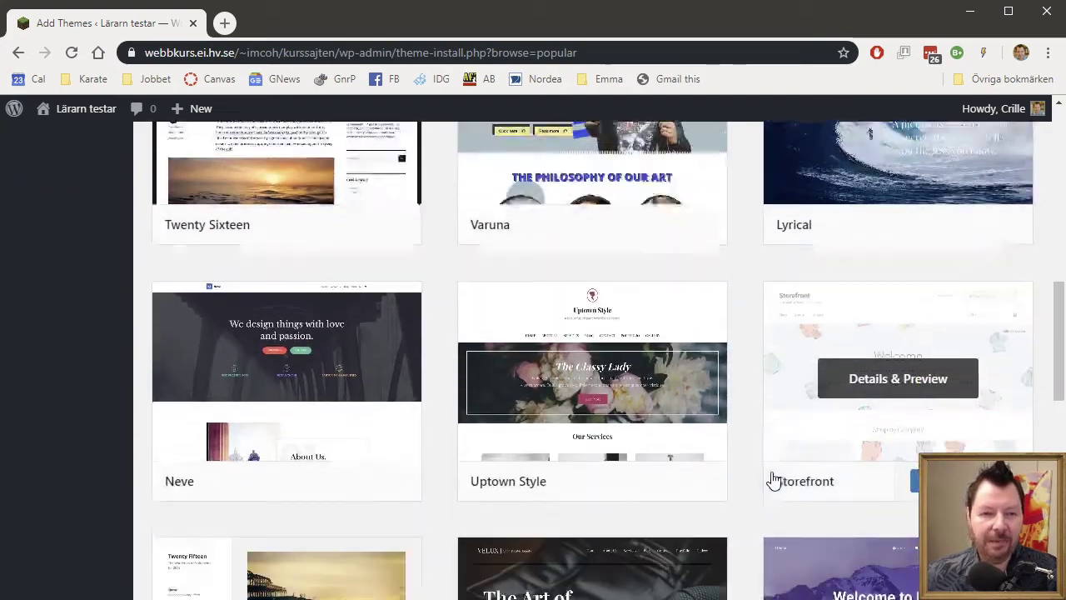
pyautogui.scroll(-4, 768, 475)
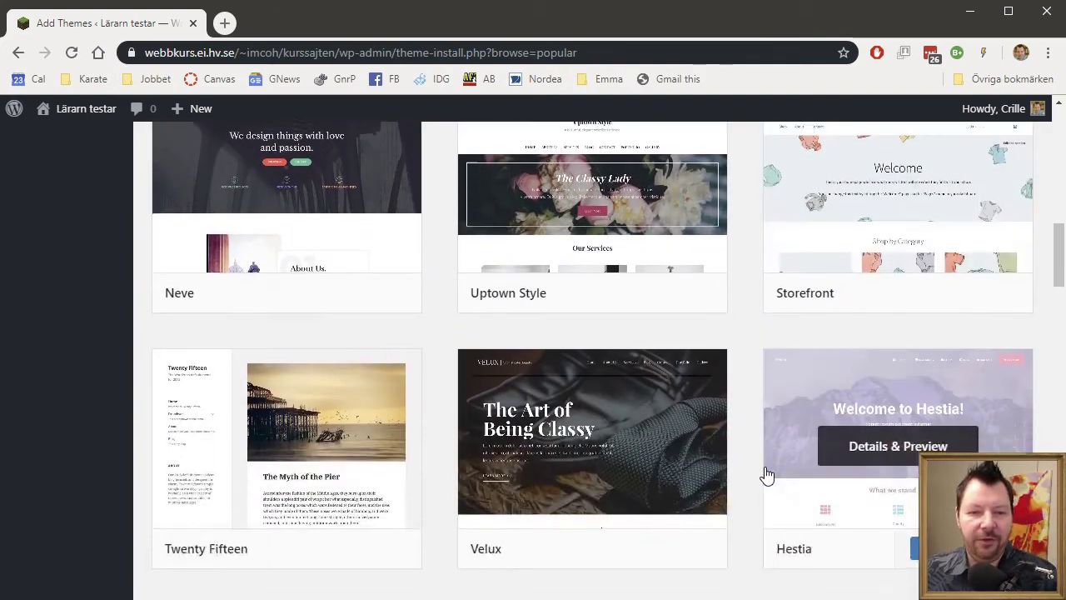
pyautogui.scroll(15, 750, 462)
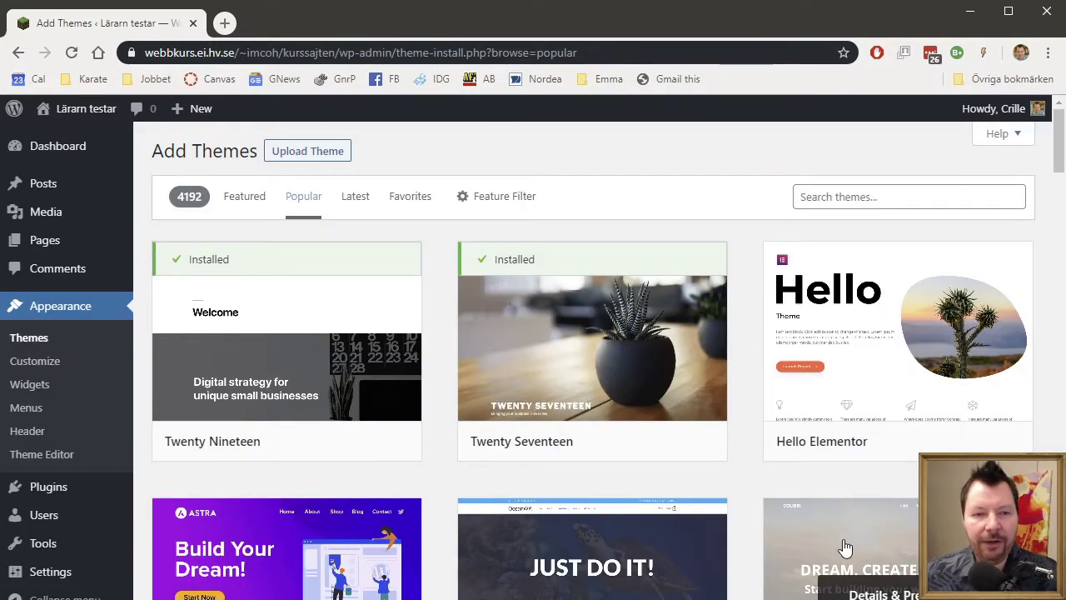
# Look through the latest themes in the catalogue and check the favorites listing.
pyautogui.click(358, 205)
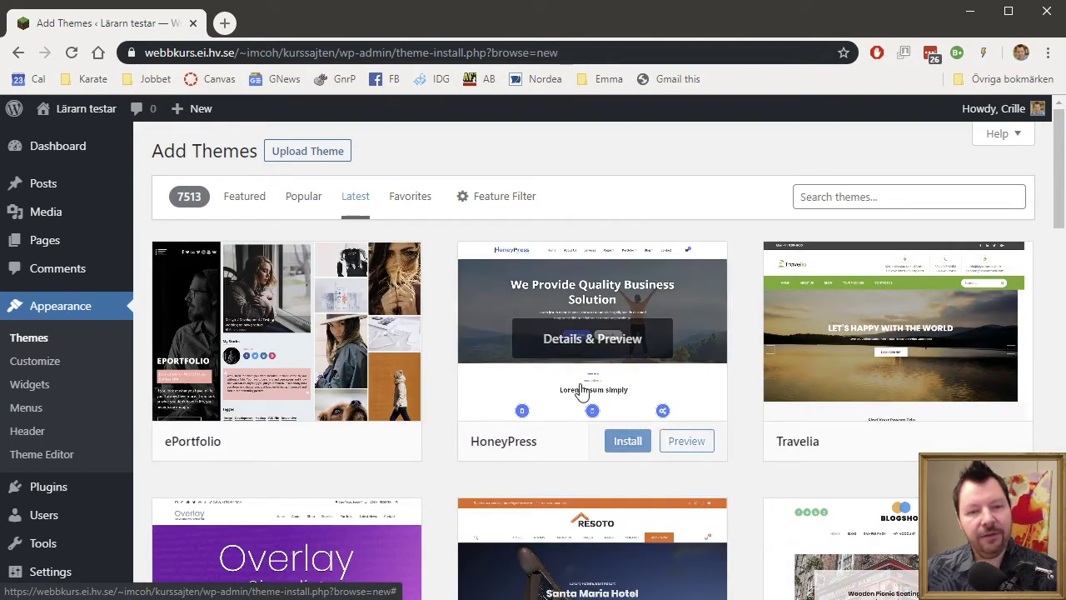
pyautogui.scroll(-1, 821, 500)
pyautogui.scroll(-7, 823, 497)
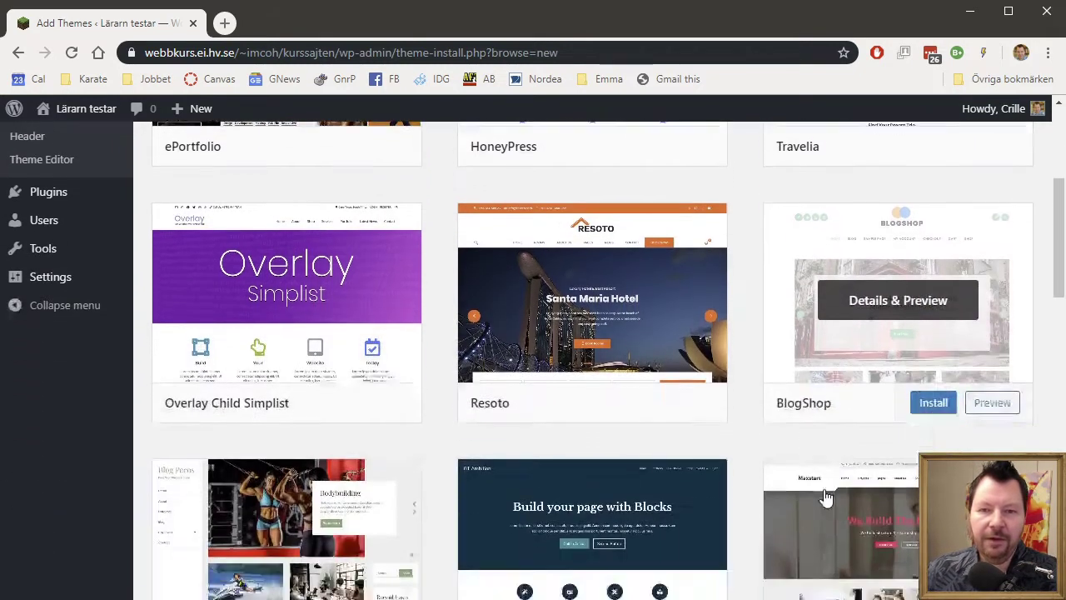
pyautogui.scroll(8, 820, 504)
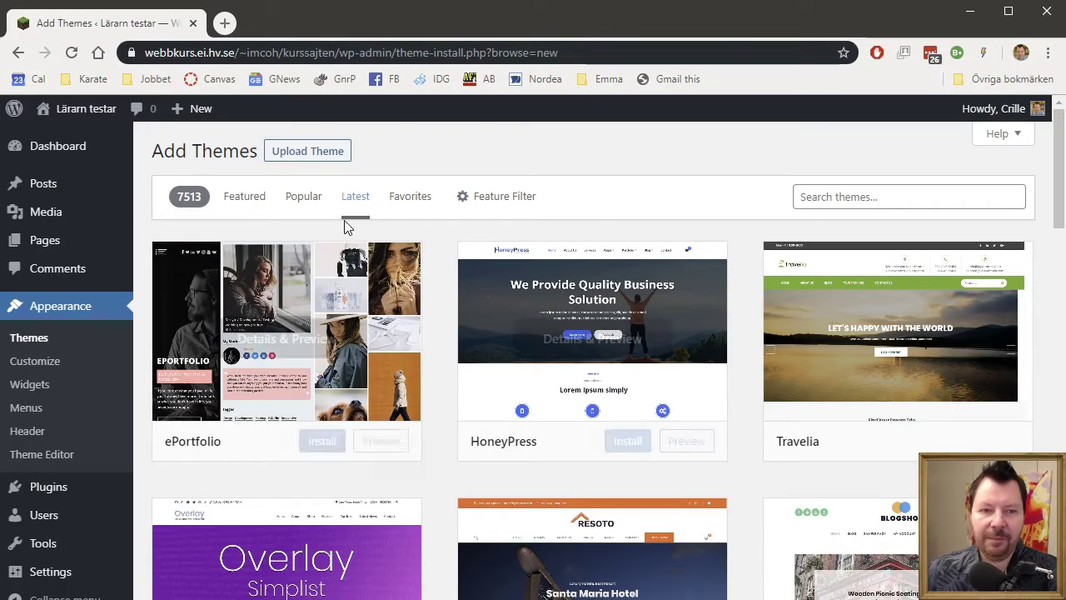
pyautogui.click(401, 210)
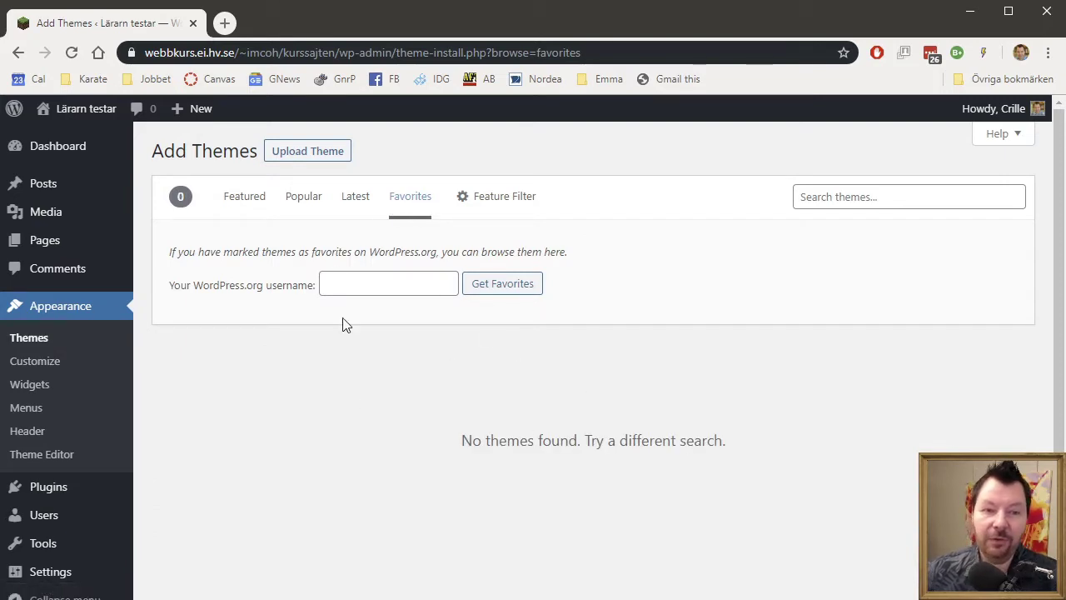
# Start a feature filter with the subjects Photography and Blog and the features Custom Background and Custom Header.
pyautogui.click(504, 207)
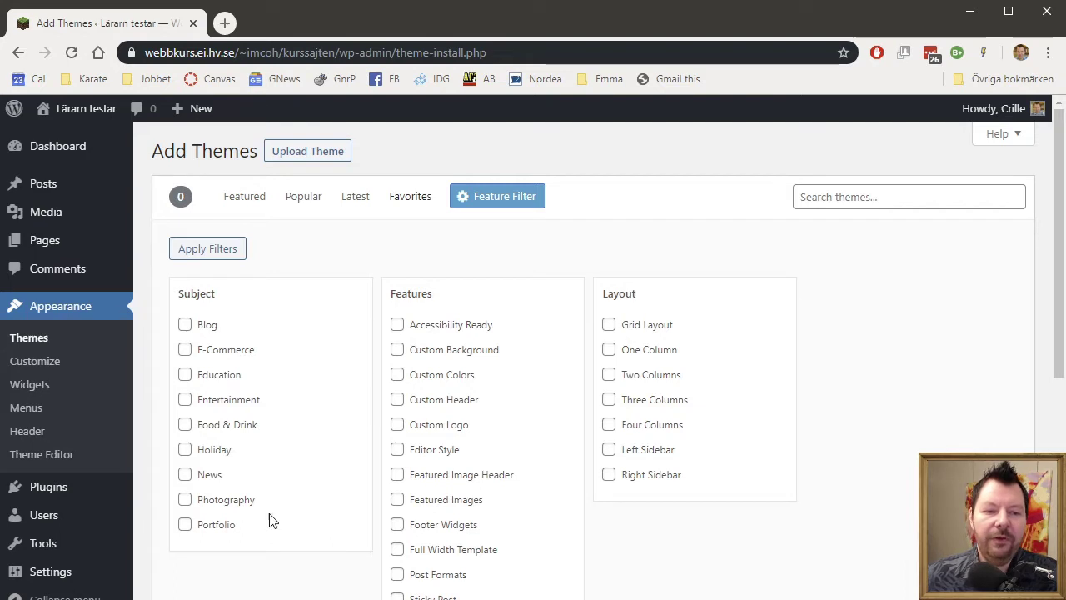
pyautogui.click(186, 504)
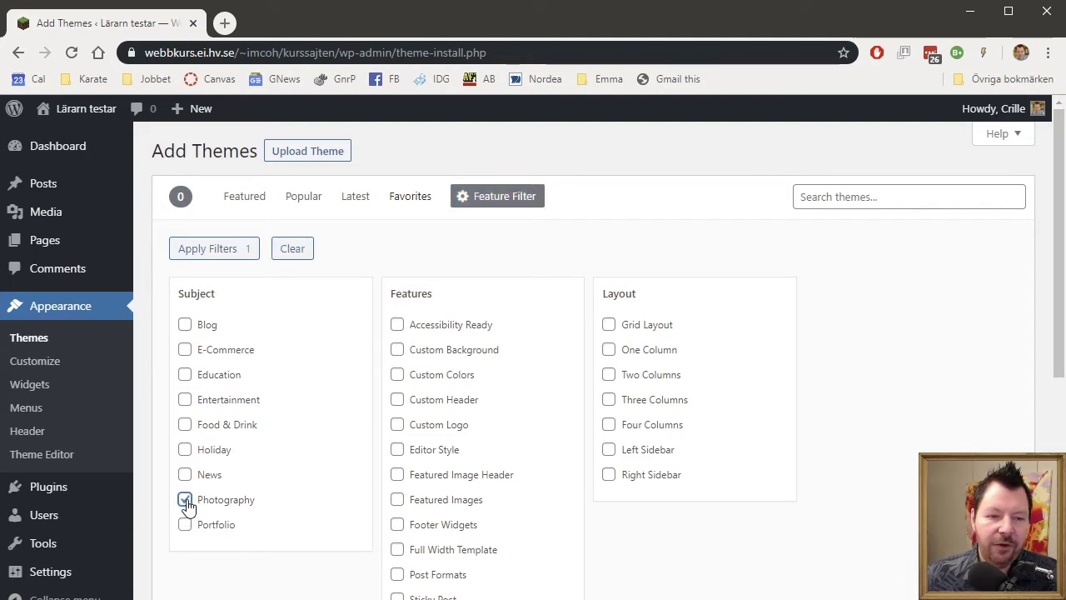
pyautogui.click(184, 327)
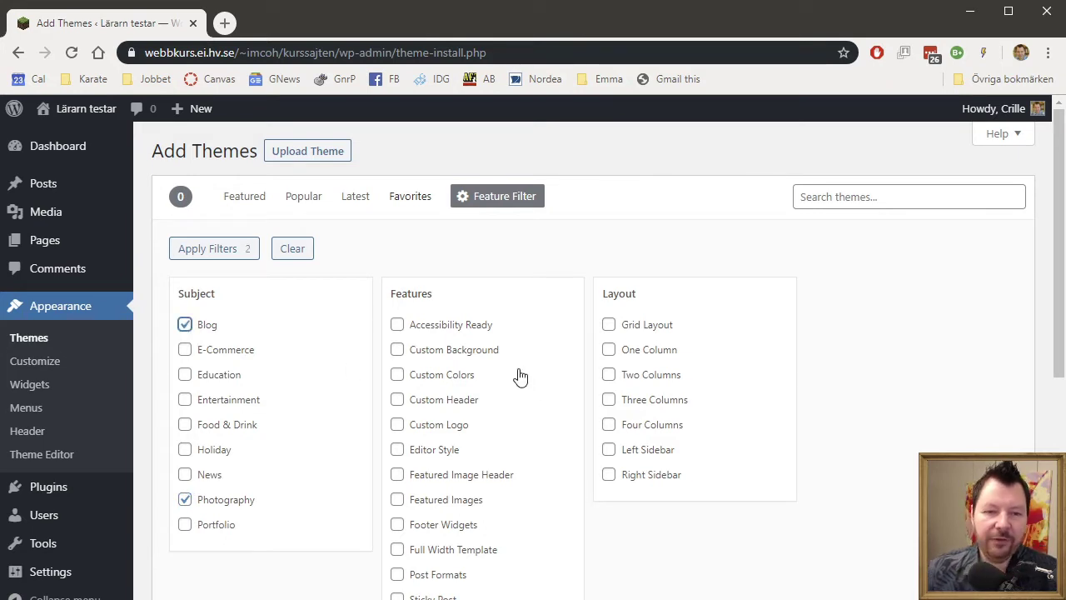
pyautogui.click(397, 351)
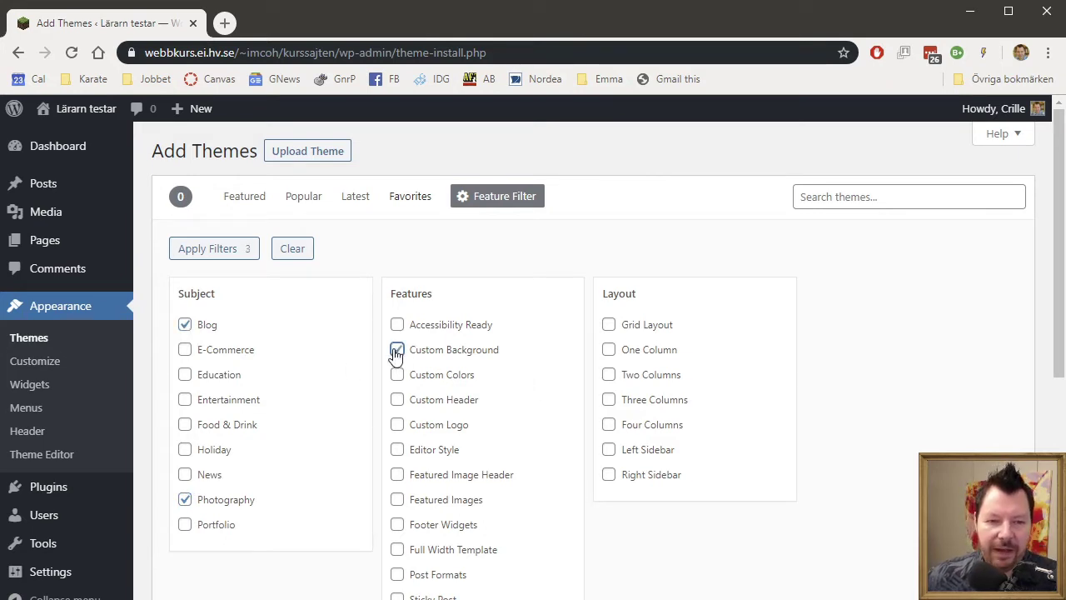
pyautogui.click(397, 400)
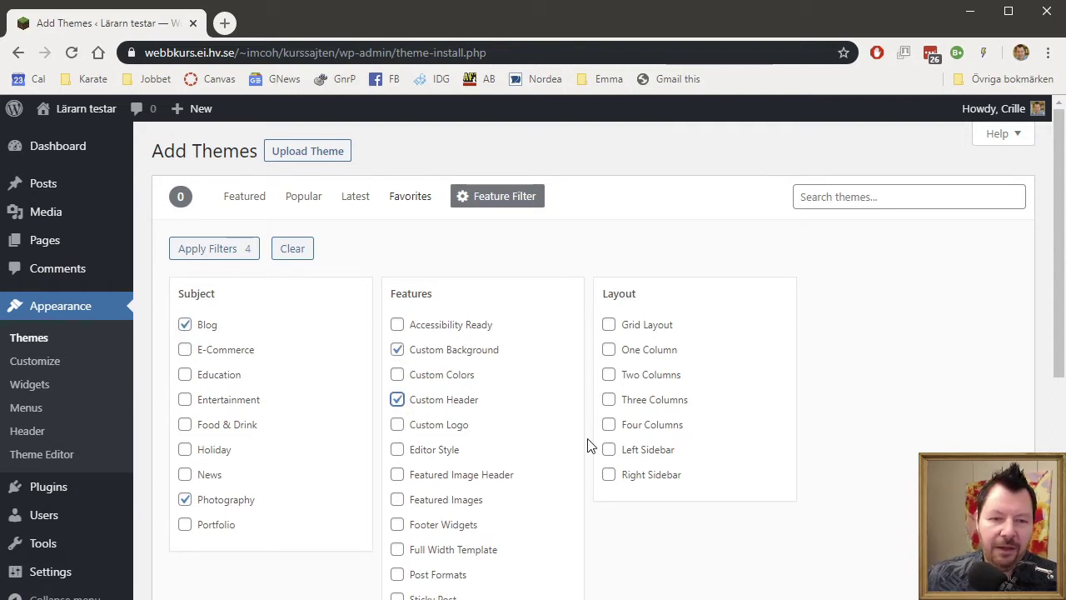
# Add Footer Widgets and the Two Columns and Right Sidebar layouts to the feature filter and apply it.
pyautogui.scroll(-1, 583, 447)
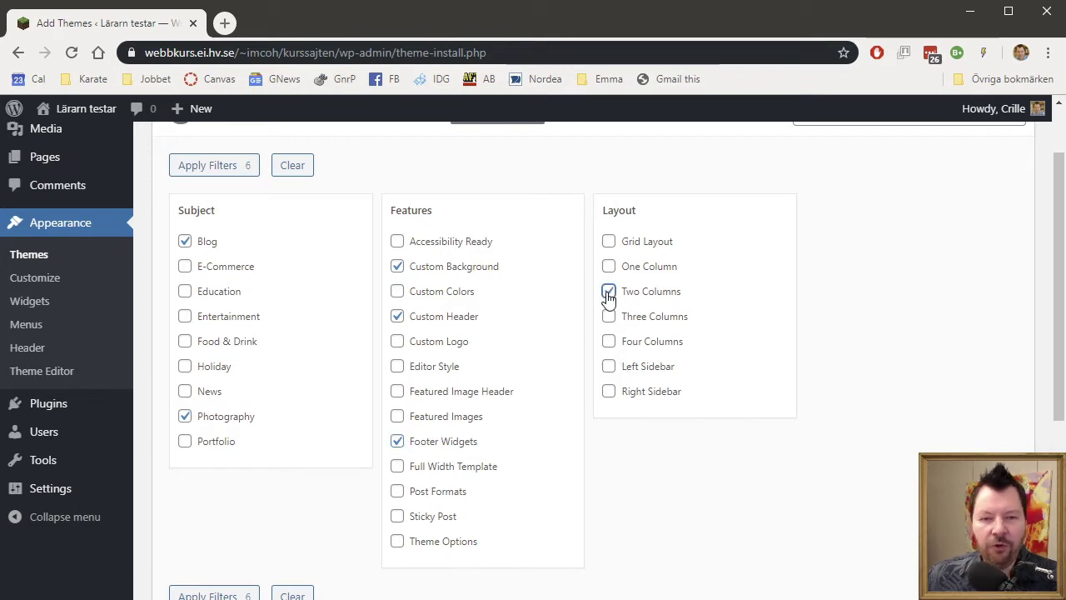
pyautogui.click(607, 393)
pyautogui.scroll(-1, 757, 428)
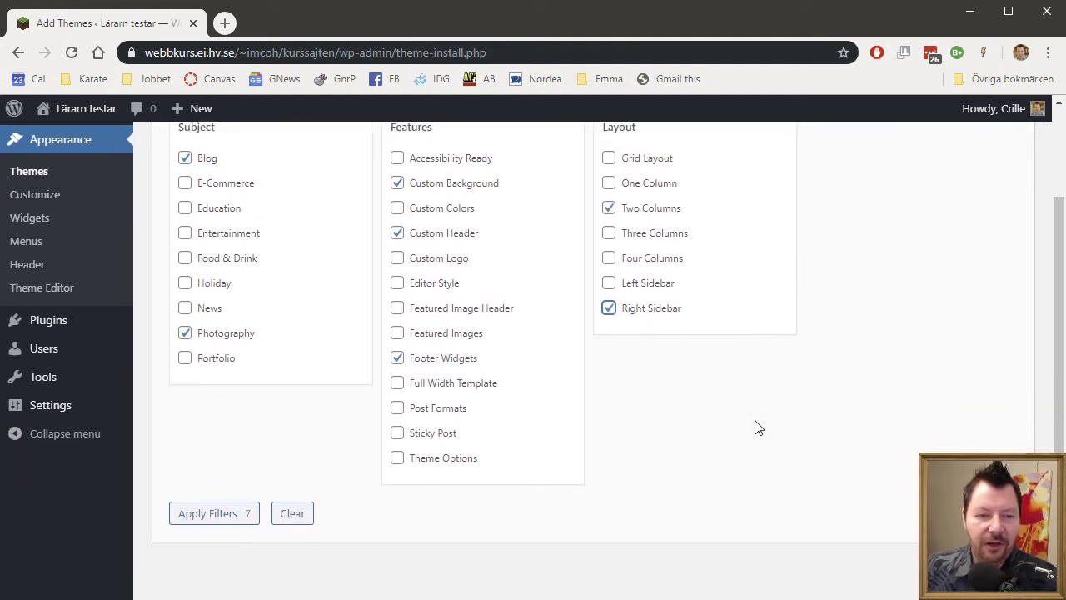
pyautogui.scroll(2, 757, 433)
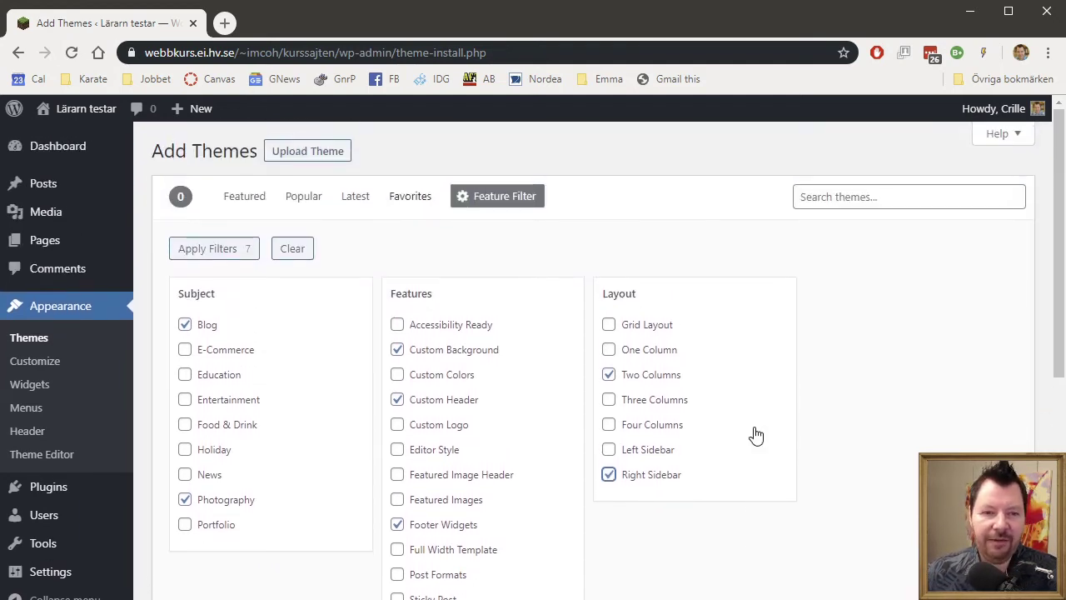
pyautogui.click(209, 248)
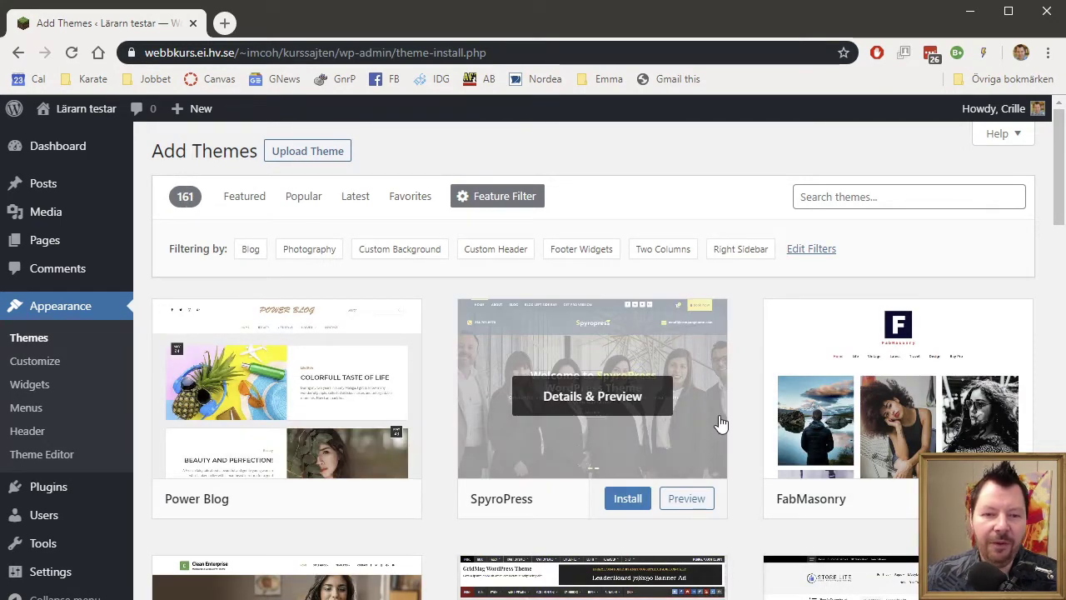
# Look through the themes that match the applied feature filter.
pyautogui.scroll(-4, 765, 423)
pyautogui.scroll(-2, 758, 424)
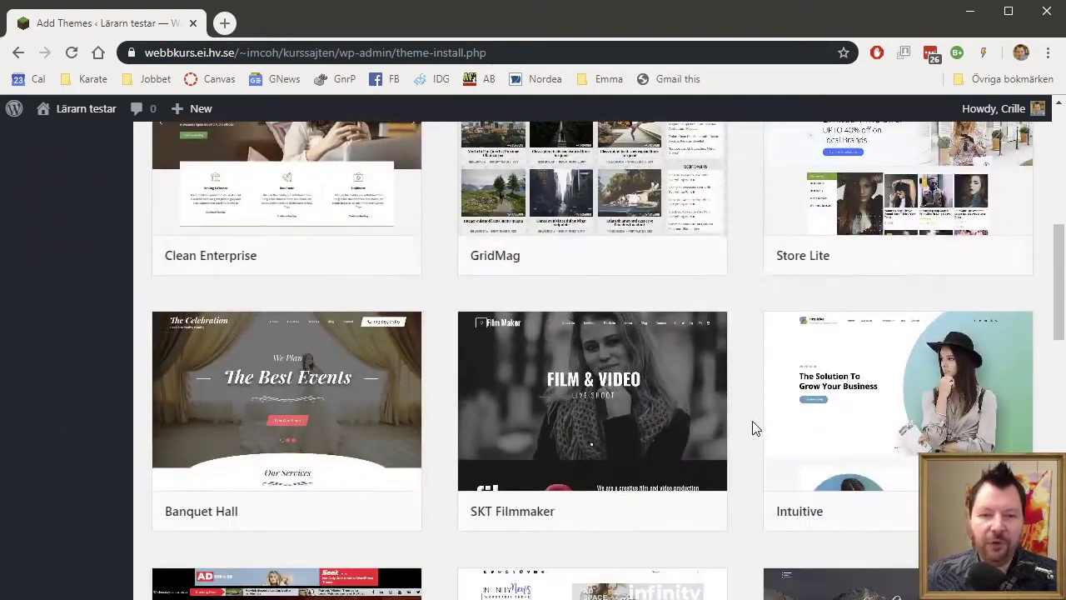
pyautogui.scroll(-1, 752, 428)
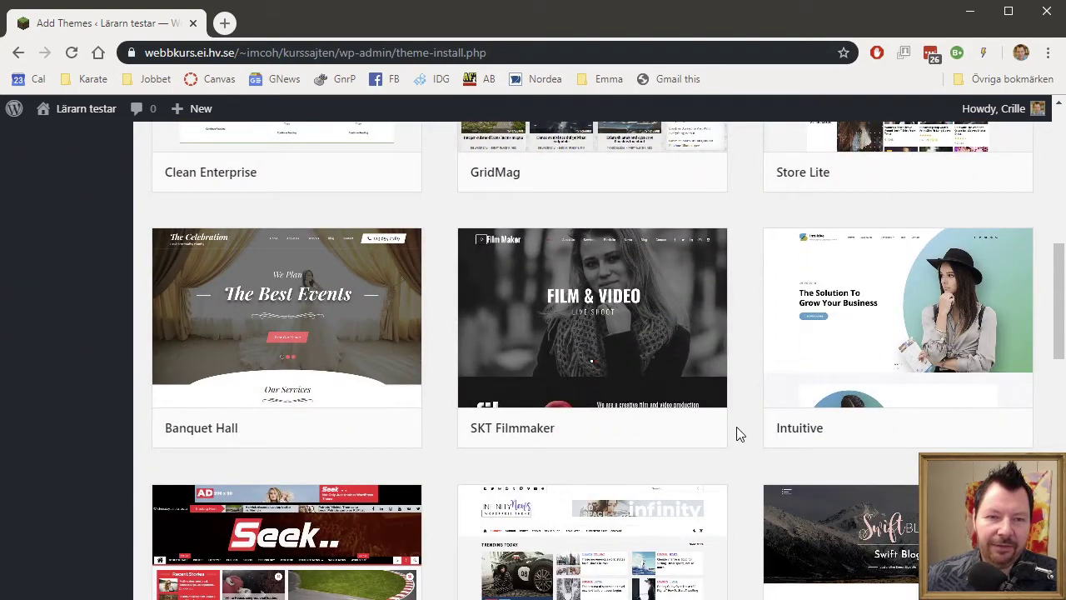
pyautogui.scroll(-7, 736, 433)
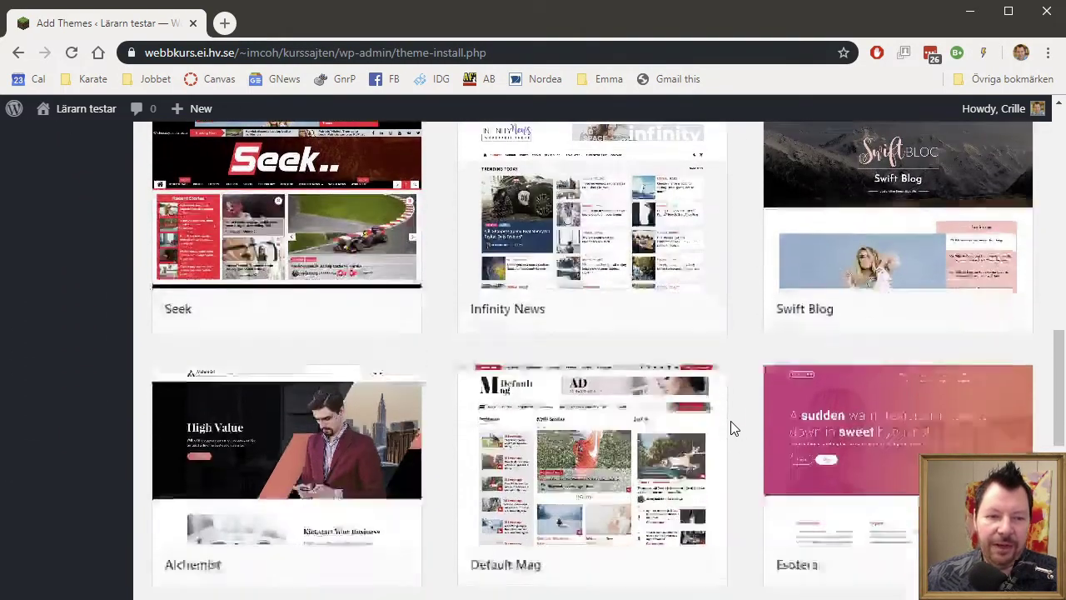
pyautogui.scroll(12, 730, 425)
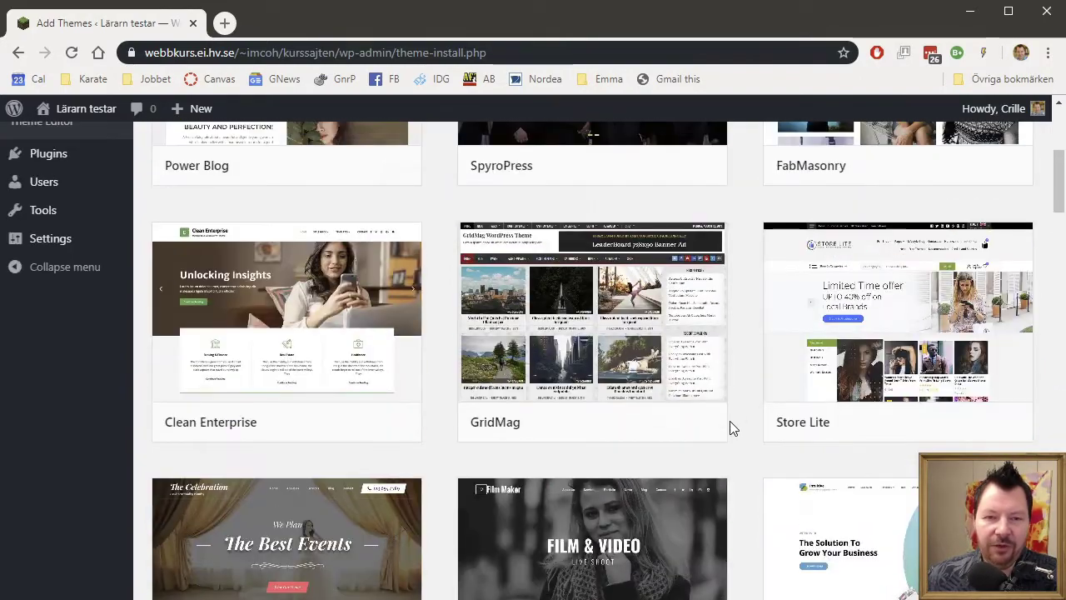
# Clear all criteria from the feature filter and return to the popular themes.
pyautogui.click(530, 191)
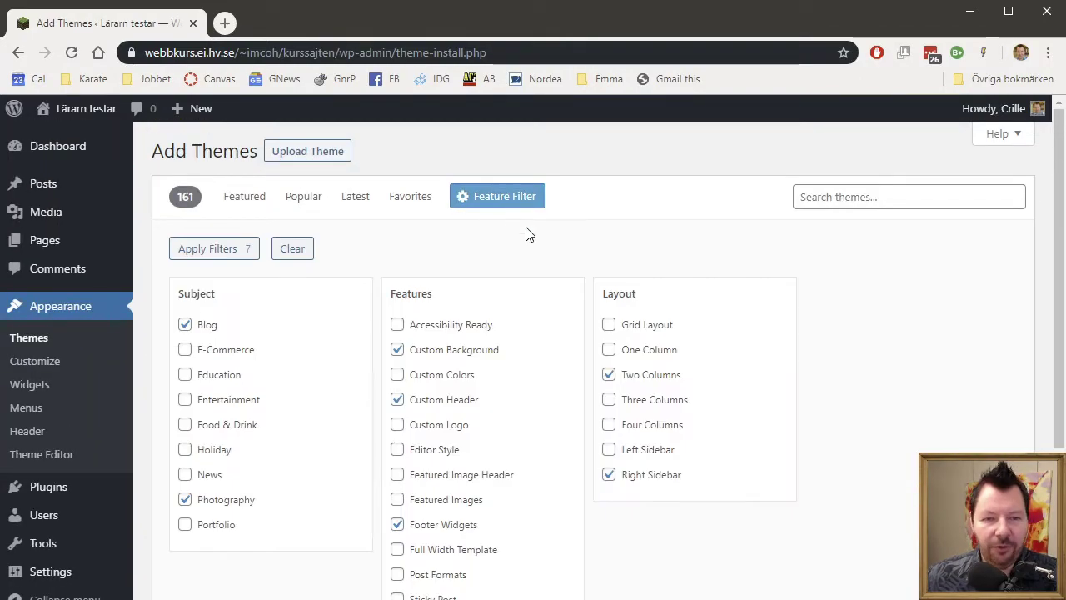
pyautogui.click(292, 248)
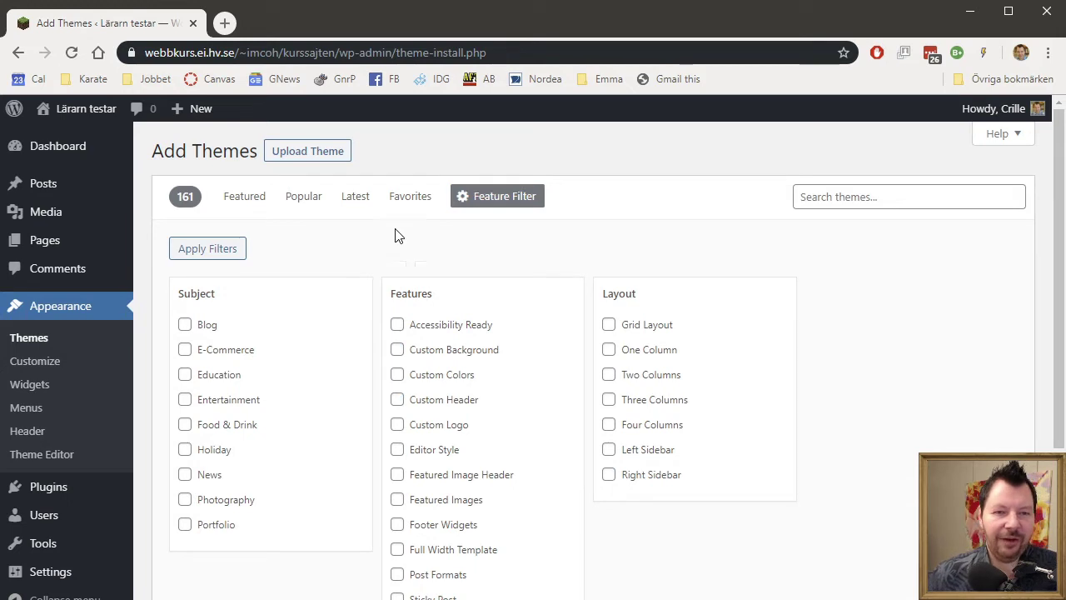
pyautogui.click(299, 207)
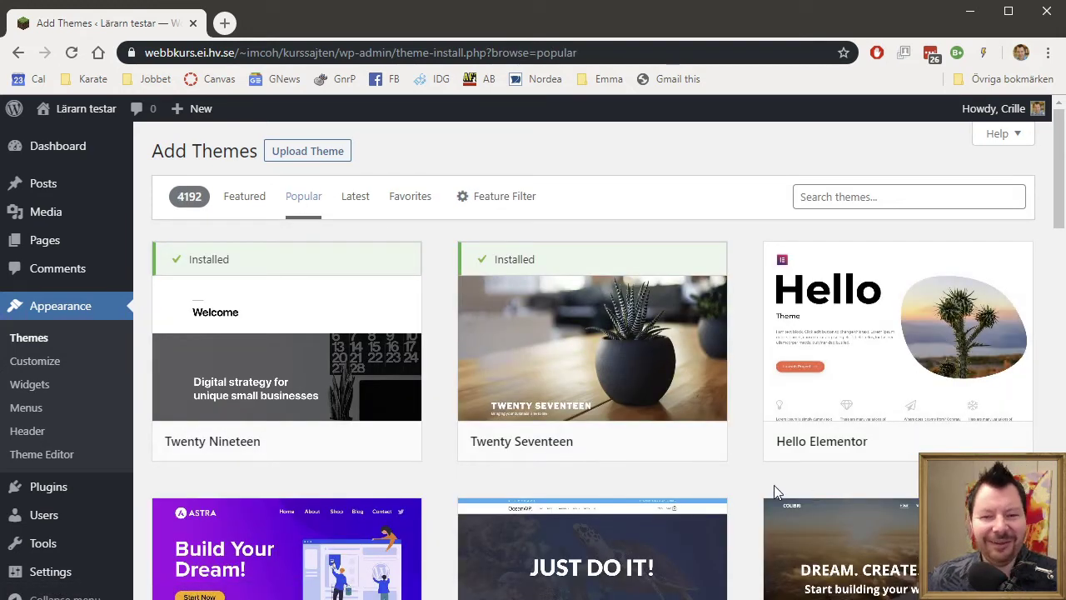
# Look through the popular themes down to the row with Highlight, Envo eCommerce and Ashe.
pyautogui.scroll(-1, 773, 484)
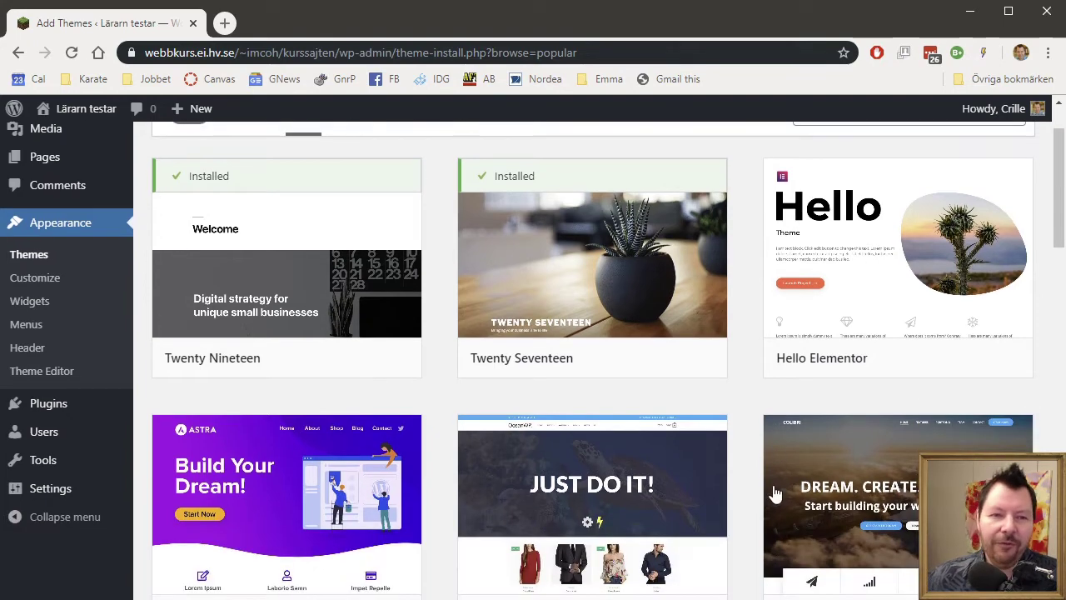
pyautogui.scroll(1, 773, 489)
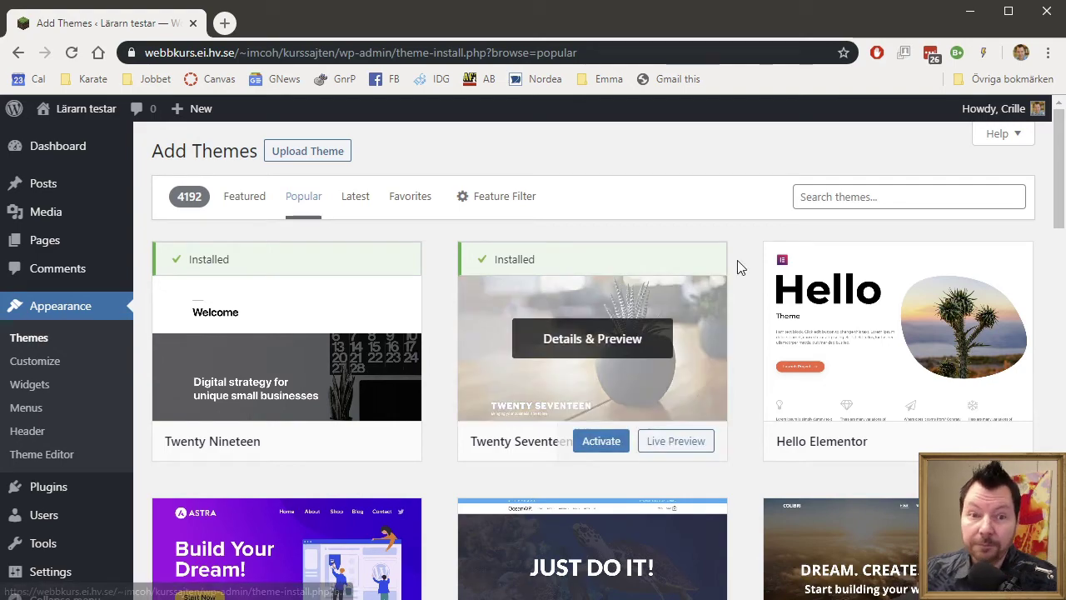
pyautogui.scroll(-1, 546, 502)
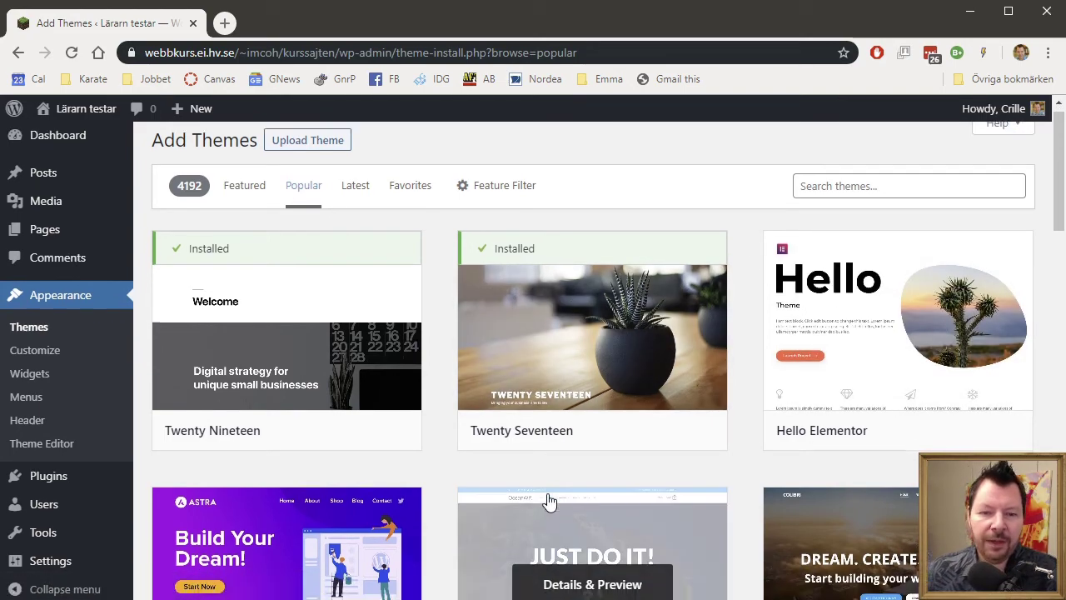
pyautogui.scroll(-4, 549, 499)
pyautogui.scroll(-4, 550, 500)
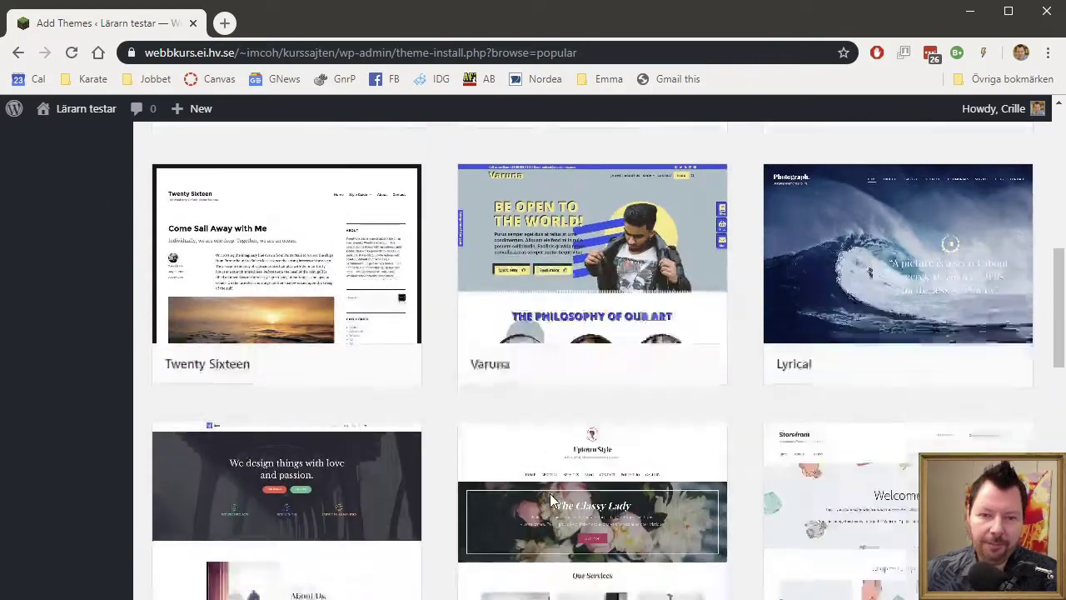
pyautogui.scroll(-4, 551, 499)
pyautogui.scroll(-2, 551, 499)
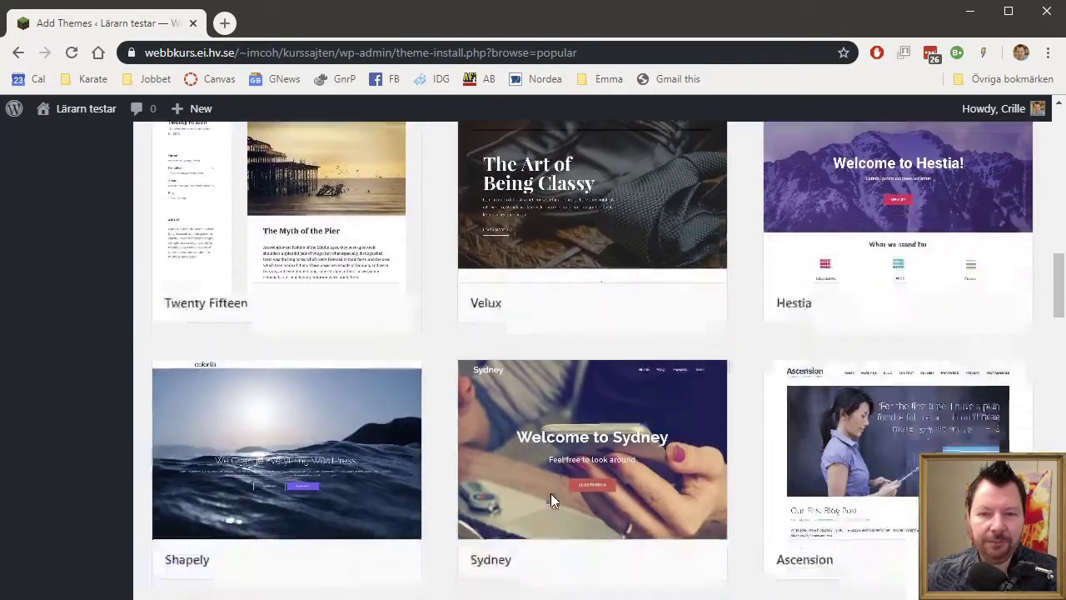
pyautogui.scroll(-4, 550, 496)
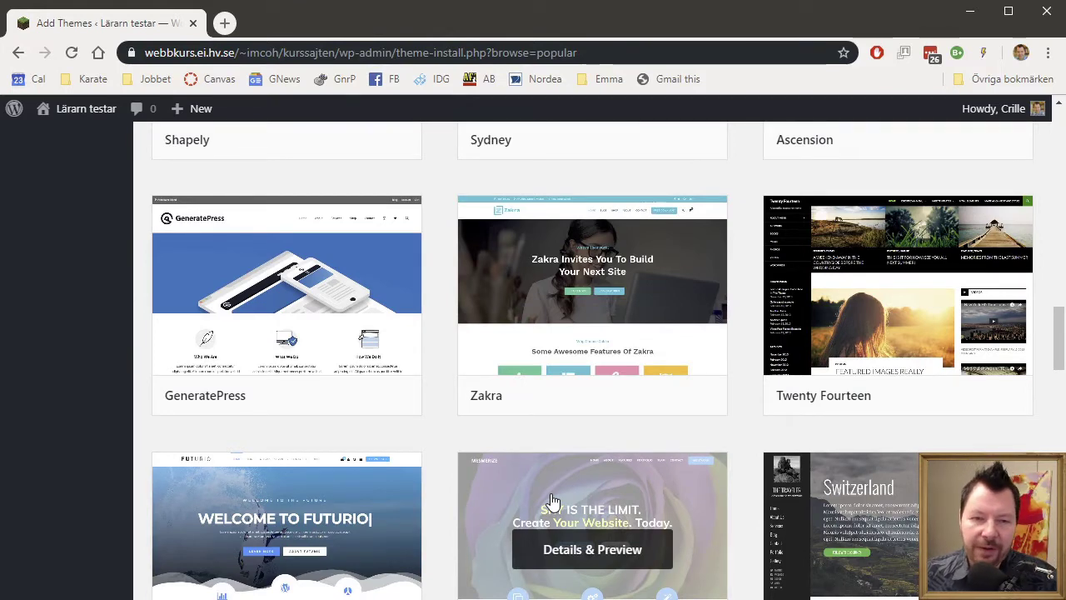
pyautogui.scroll(-4, 550, 498)
pyautogui.scroll(3, 552, 500)
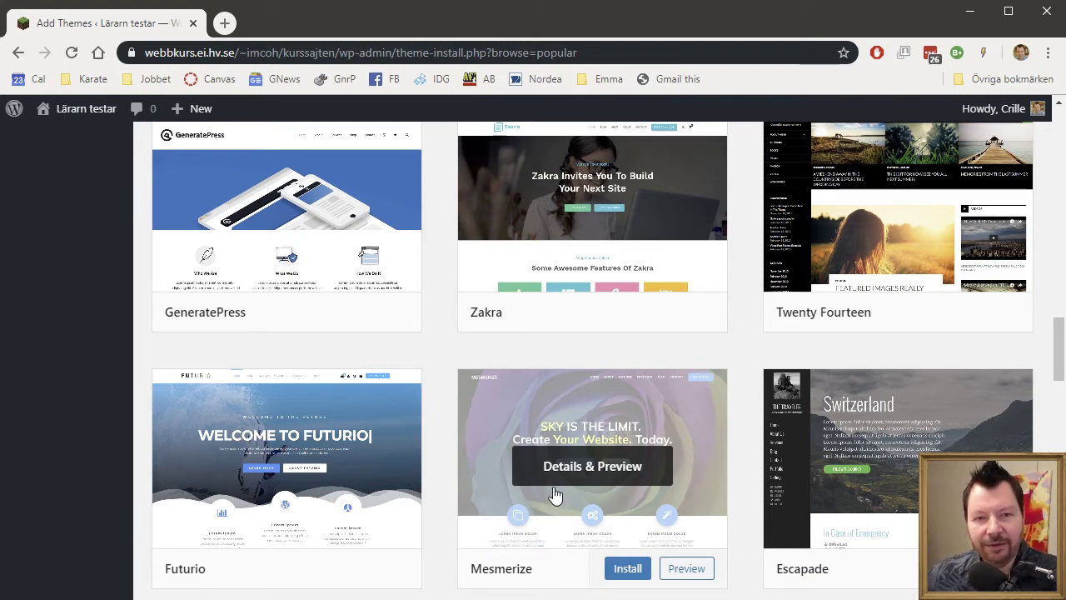
pyautogui.scroll(1, 553, 496)
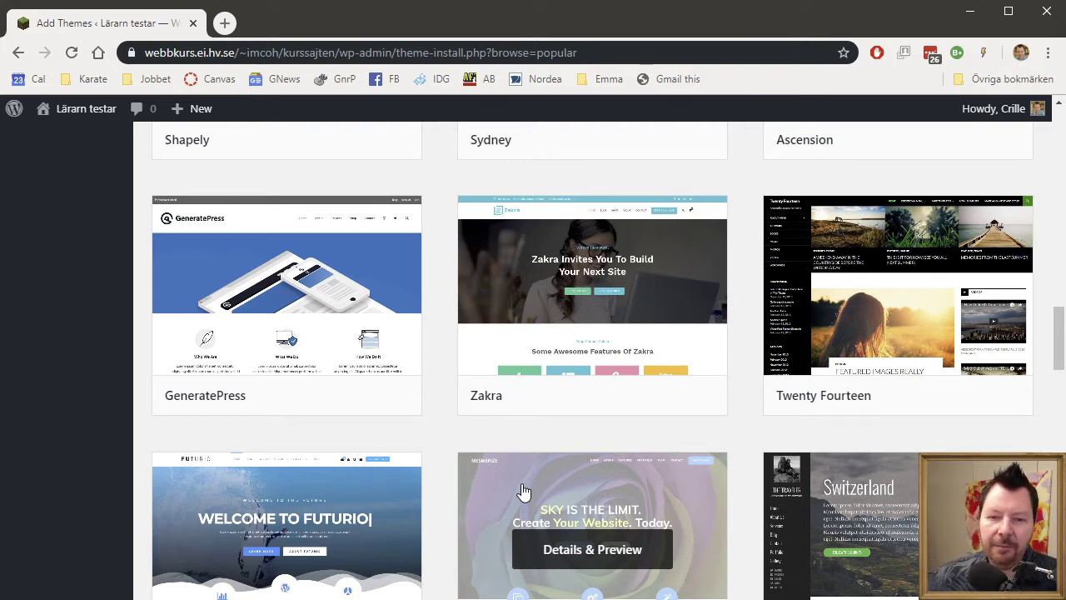
pyautogui.scroll(-3, 523, 492)
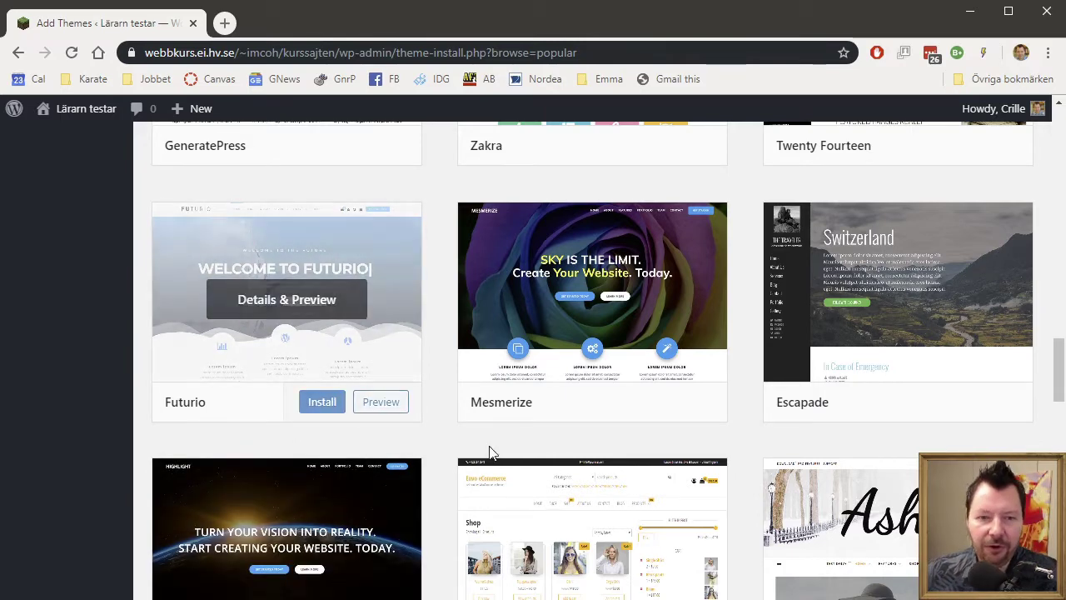
pyautogui.moveTo(646, 377)
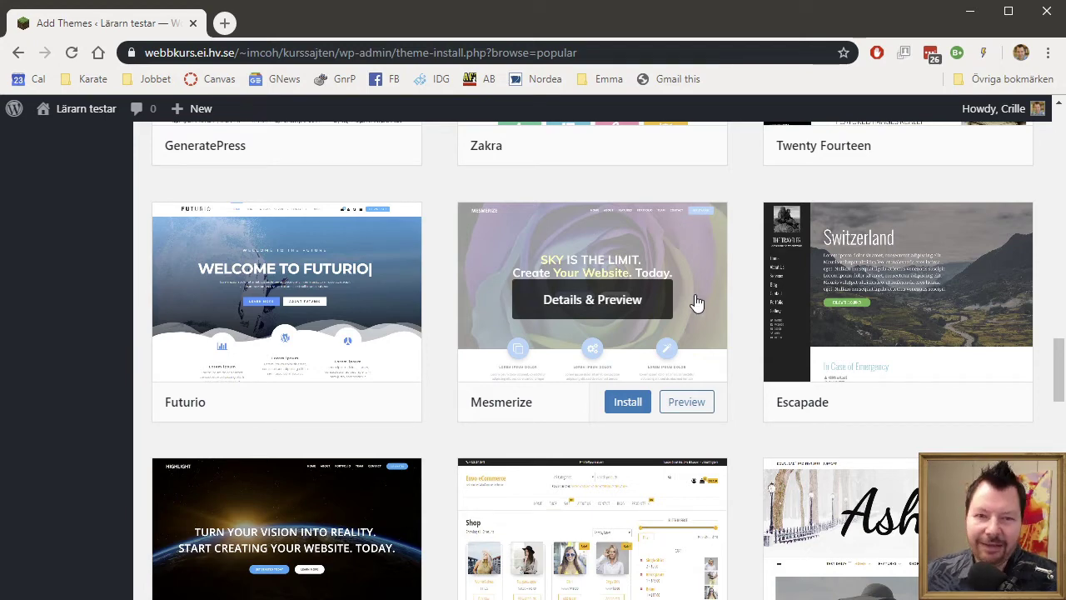
pyautogui.scroll(-1, 696, 302)
pyautogui.scroll(-2, 696, 302)
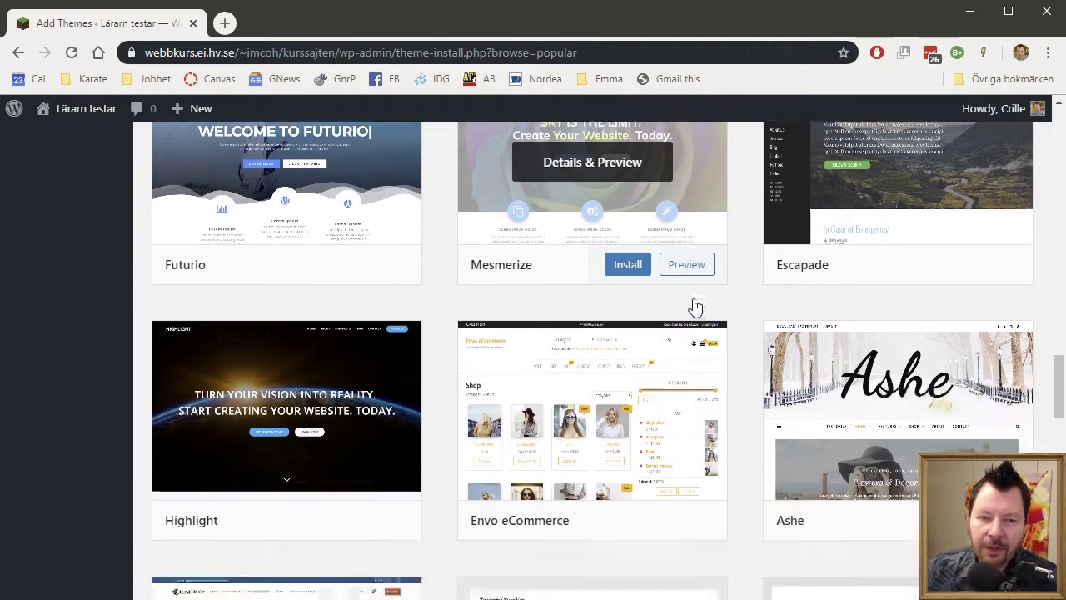
pyautogui.scroll(1, 690, 409)
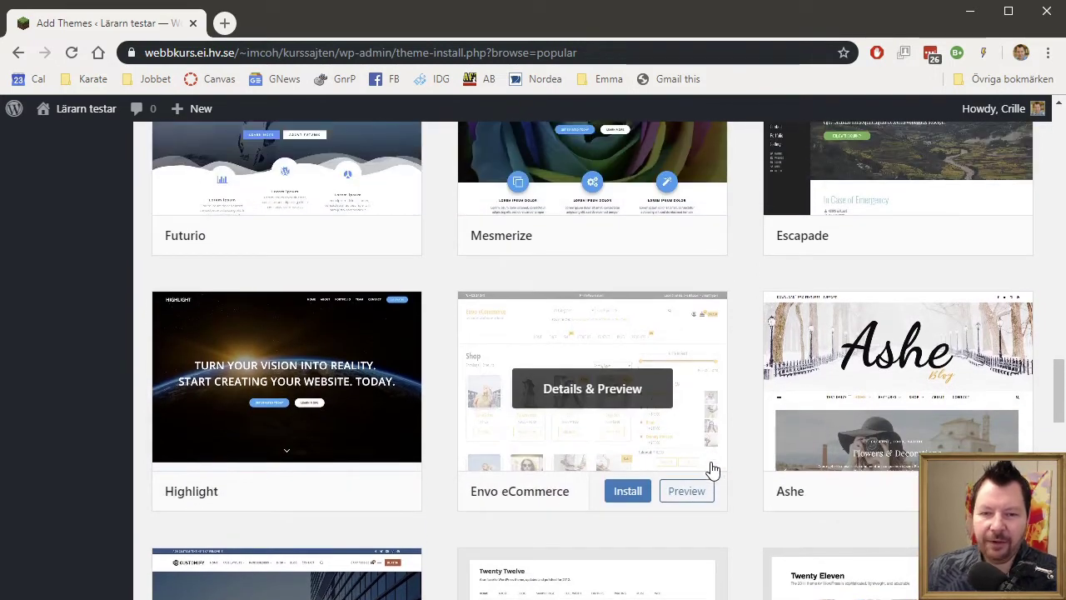
# Review the popular themes back up to Astra, OceanWP and Colibri WP, examining Storefront and Lyrical along the way.
pyautogui.scroll(7, 712, 500)
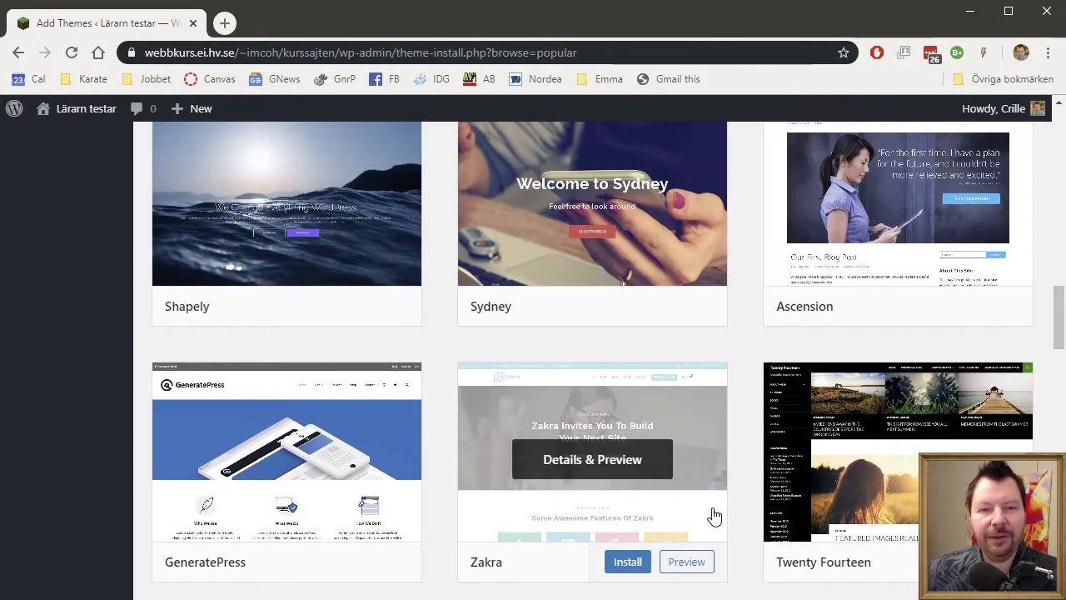
pyautogui.scroll(1, 709, 514)
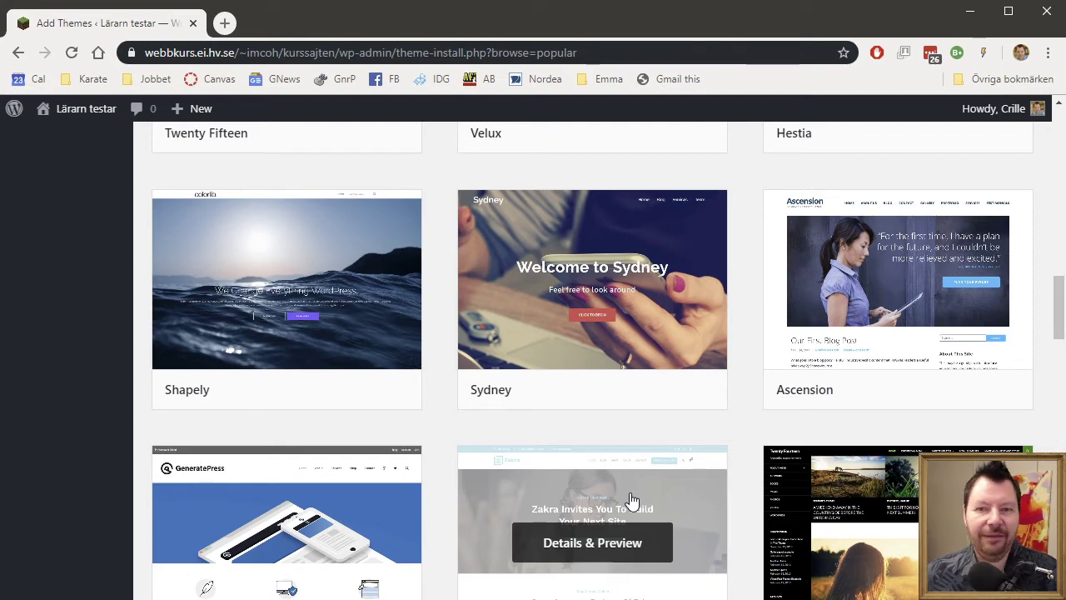
pyautogui.scroll(1, 628, 497)
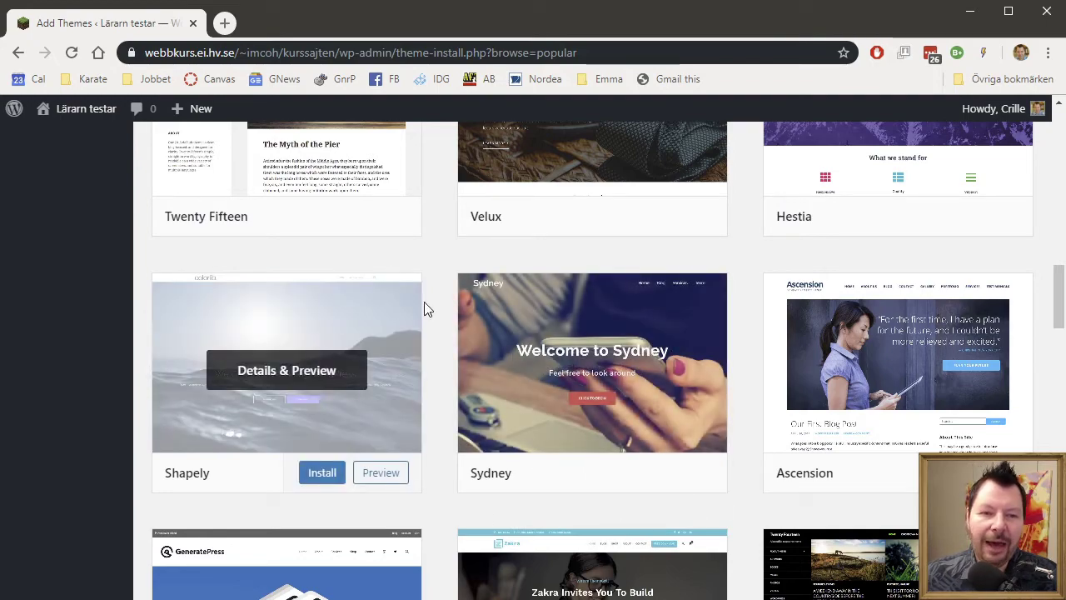
pyautogui.scroll(3, 609, 283)
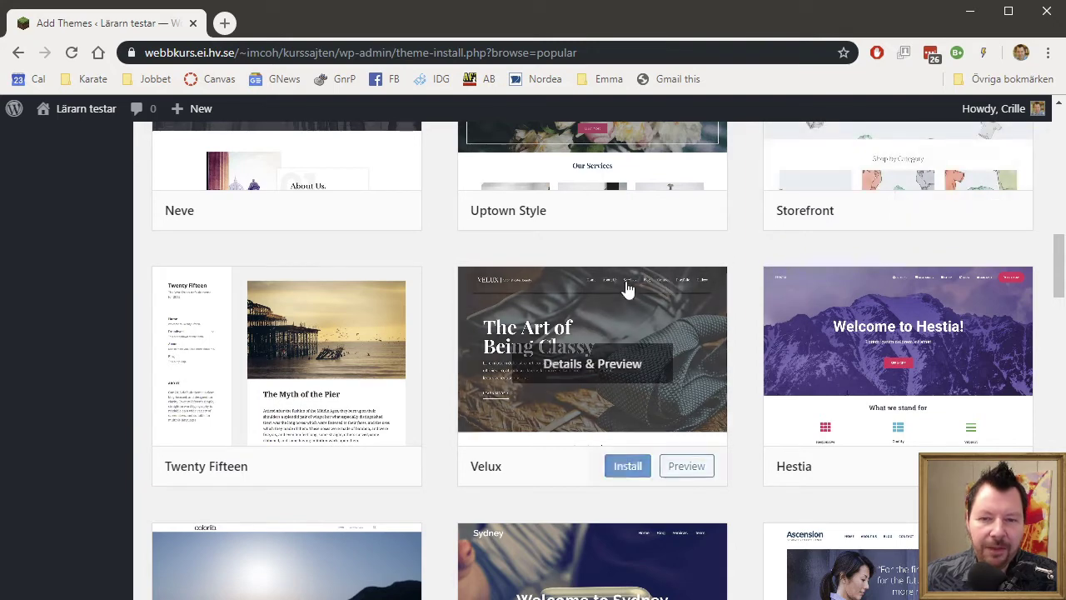
pyautogui.scroll(3, 612, 291)
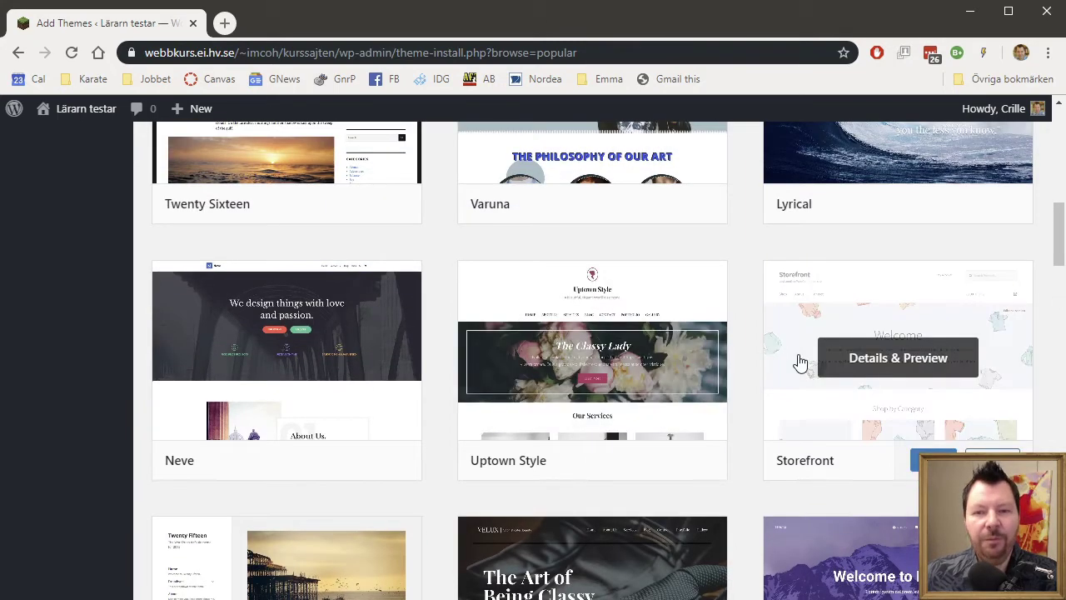
pyautogui.scroll(2, 800, 358)
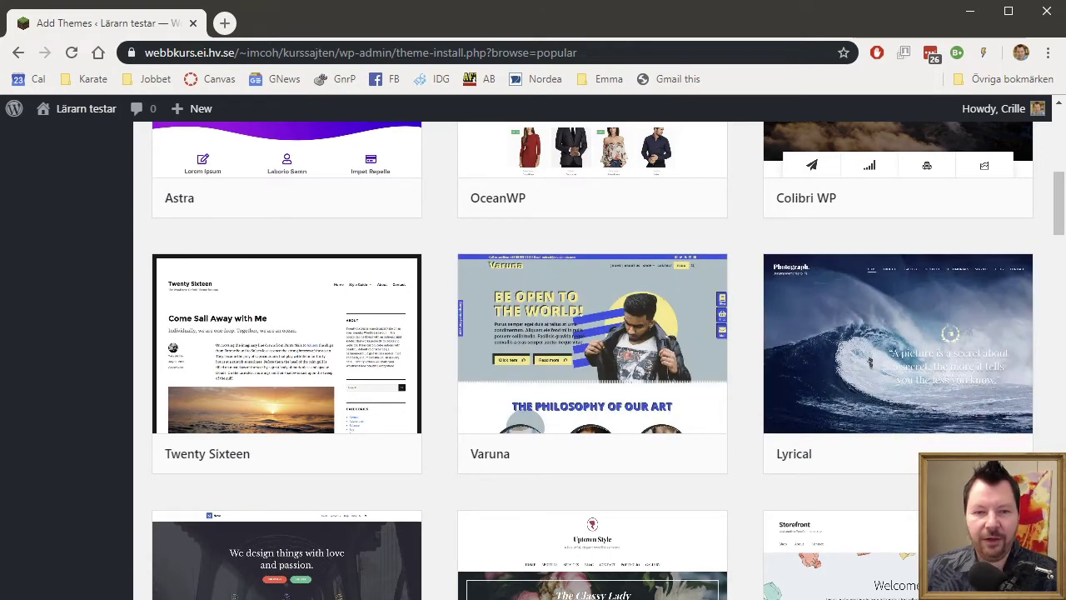
pyautogui.moveTo(893, 323)
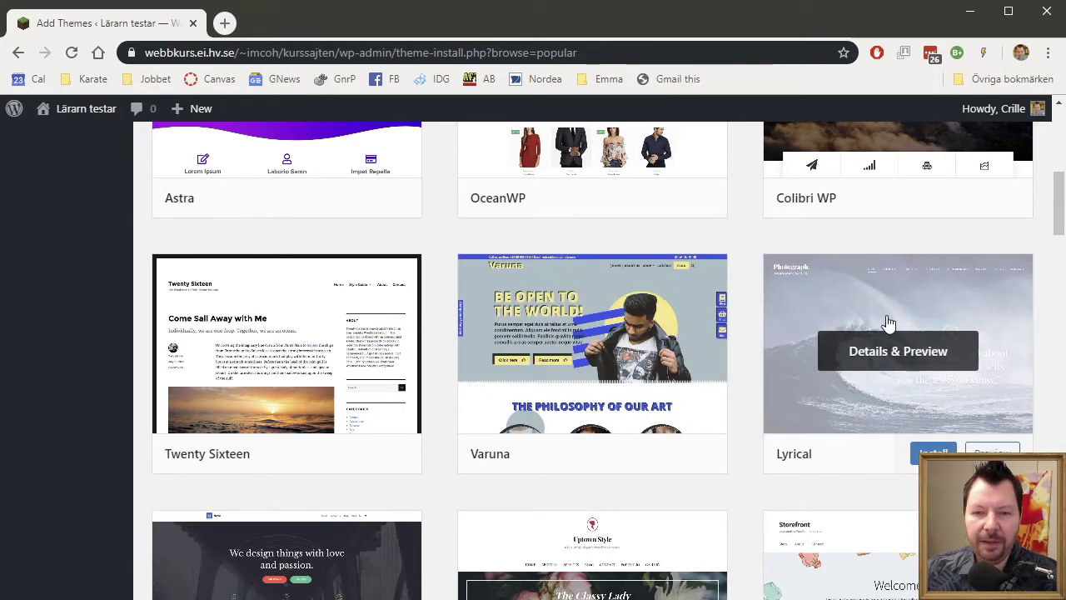
pyautogui.scroll(2, 887, 396)
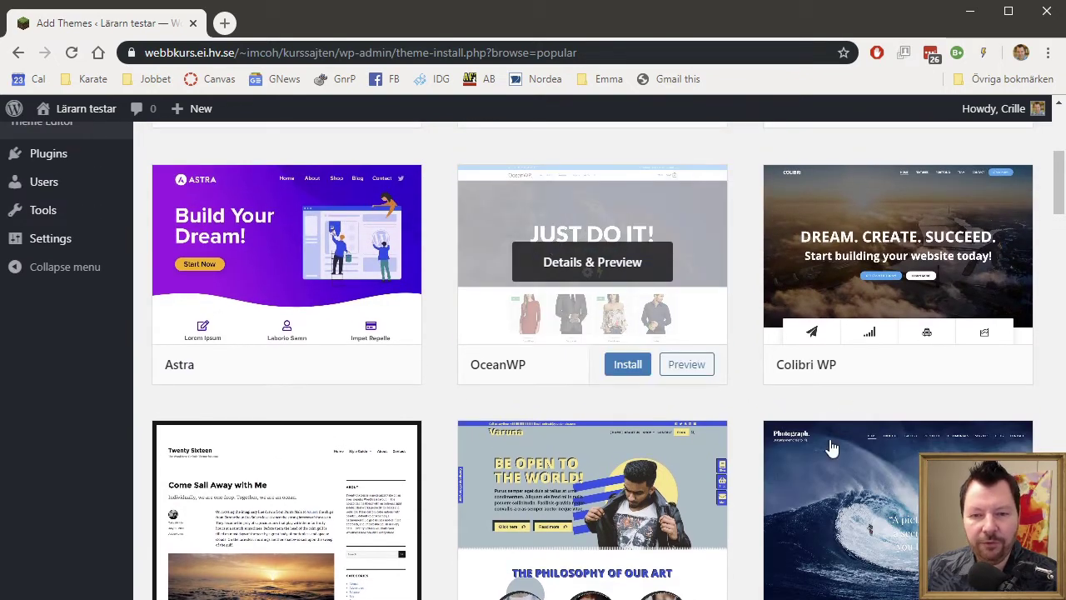
pyautogui.moveTo(898, 512)
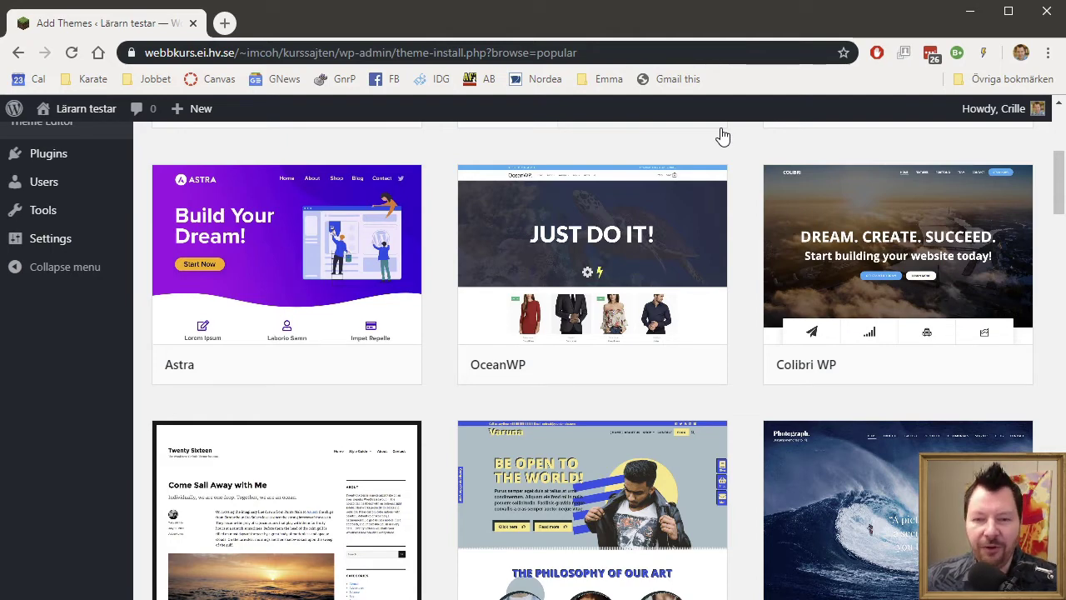
pyautogui.scroll(-1, 874, 416)
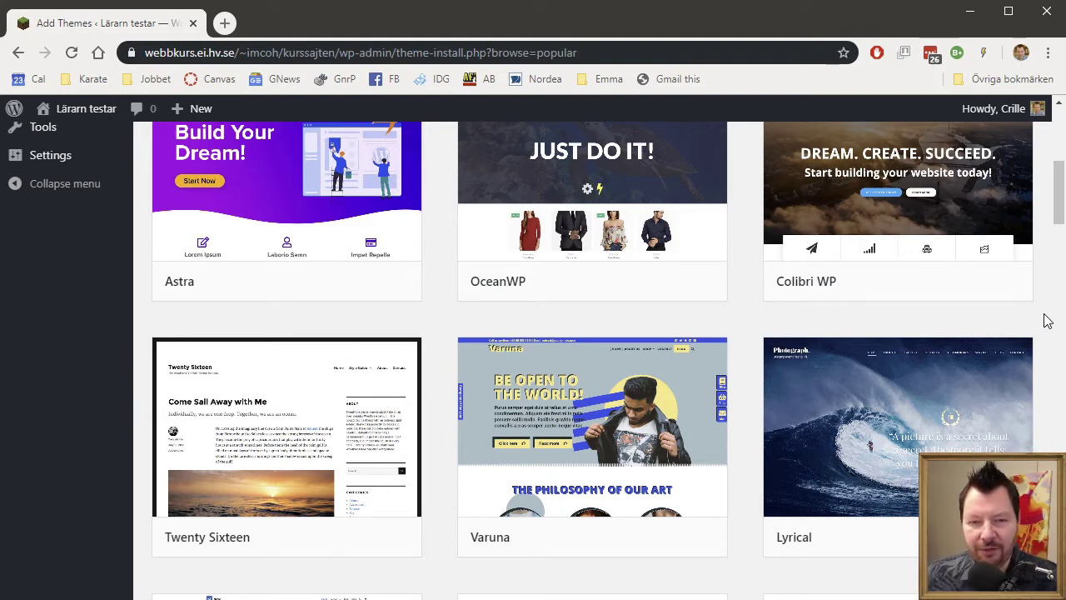
pyautogui.moveTo(916, 512)
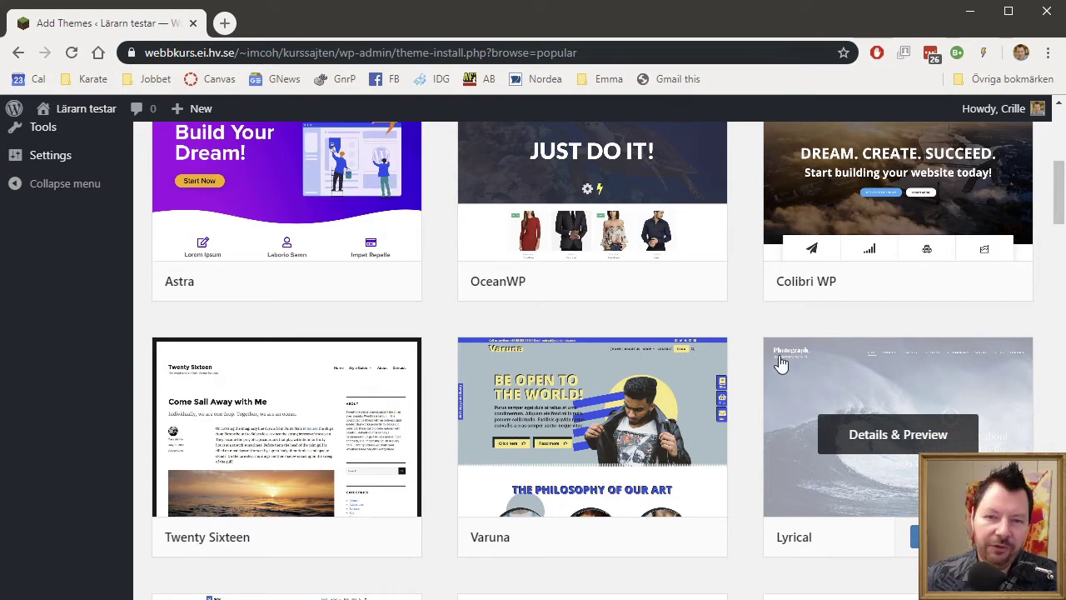
# Open the details and preview of the Hestia theme and look through its sample blog posts.
pyautogui.scroll(2, 780, 366)
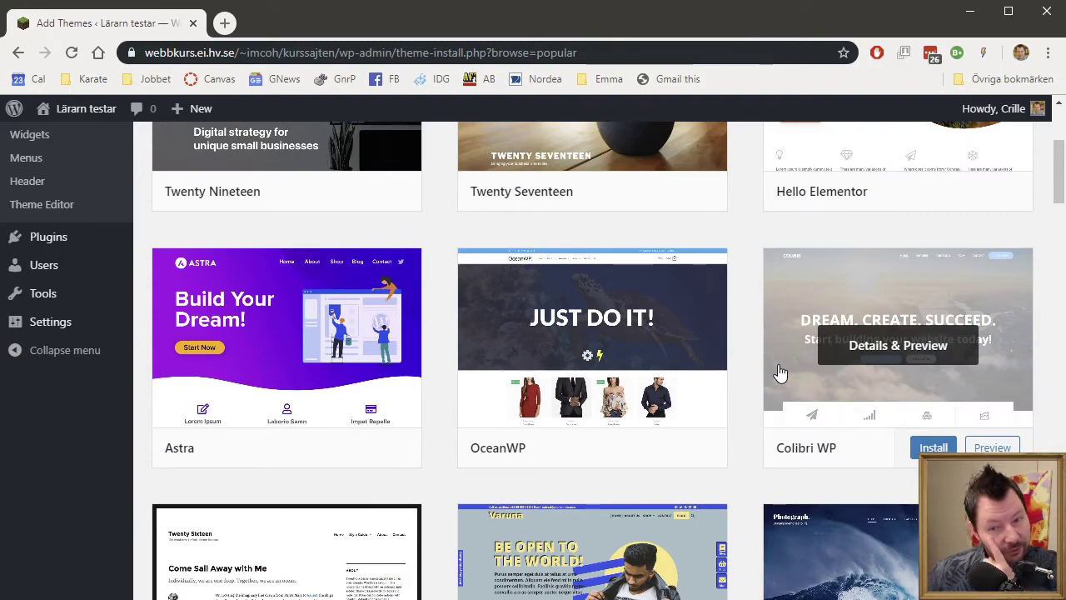
pyautogui.scroll(-1, 780, 372)
pyautogui.scroll(4, 780, 370)
pyautogui.scroll(-5, 783, 370)
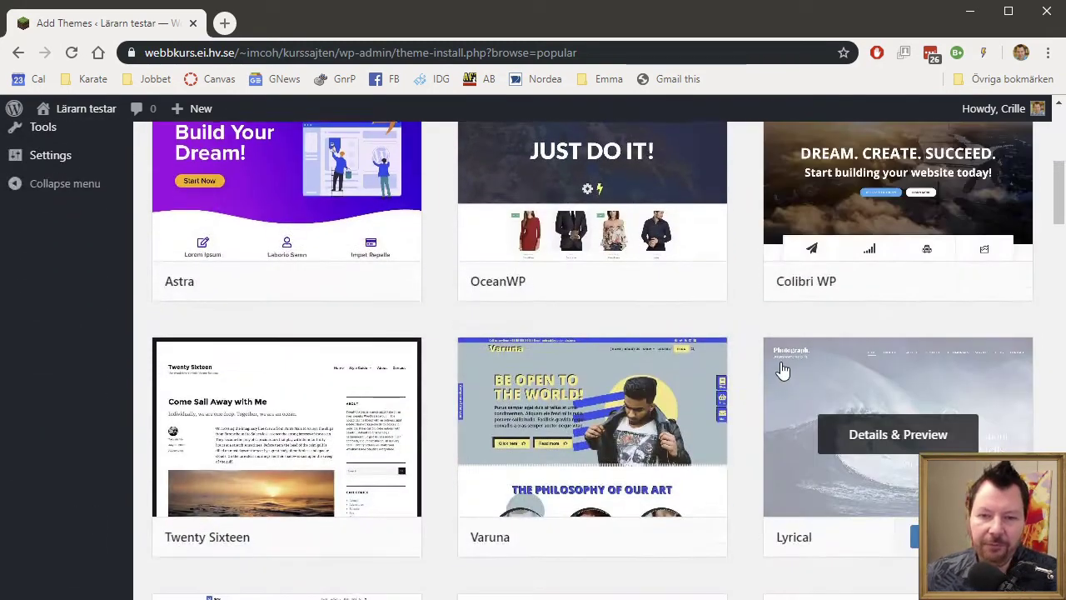
pyautogui.scroll(-7, 783, 371)
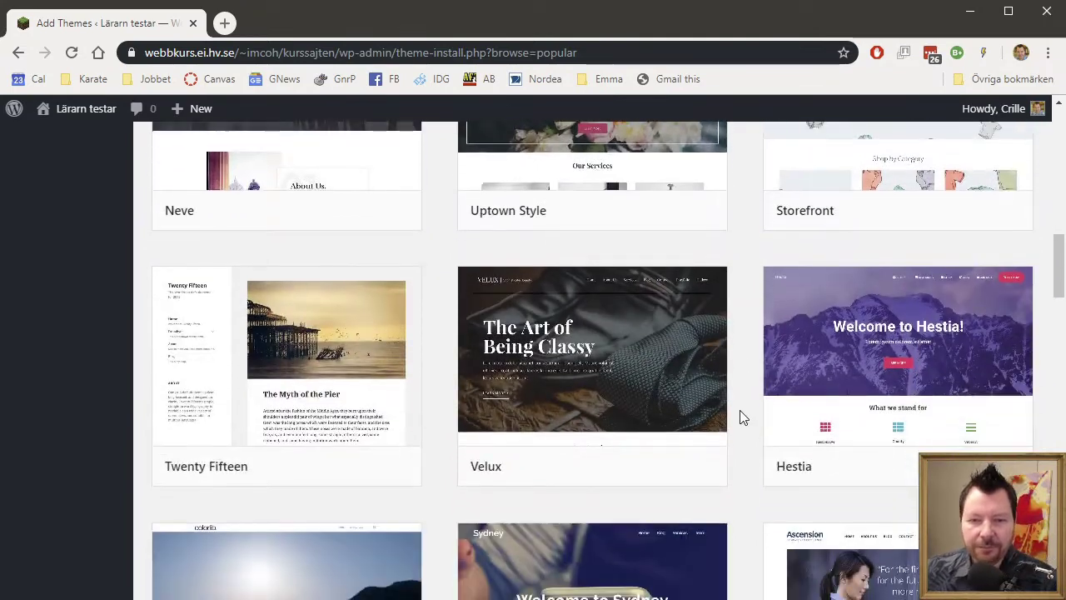
pyautogui.moveTo(997, 342)
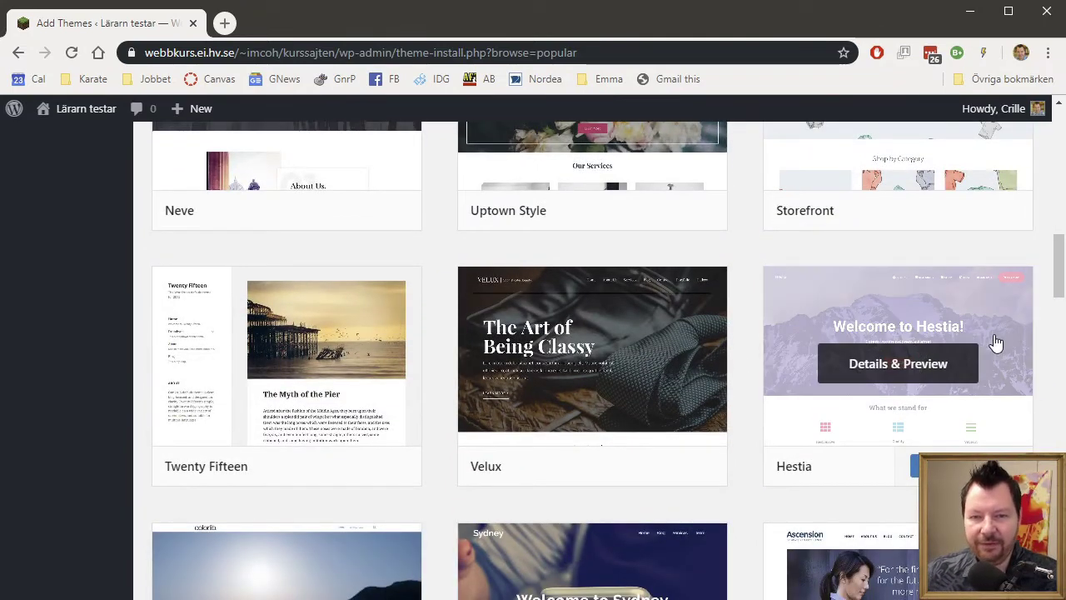
pyautogui.click(907, 372)
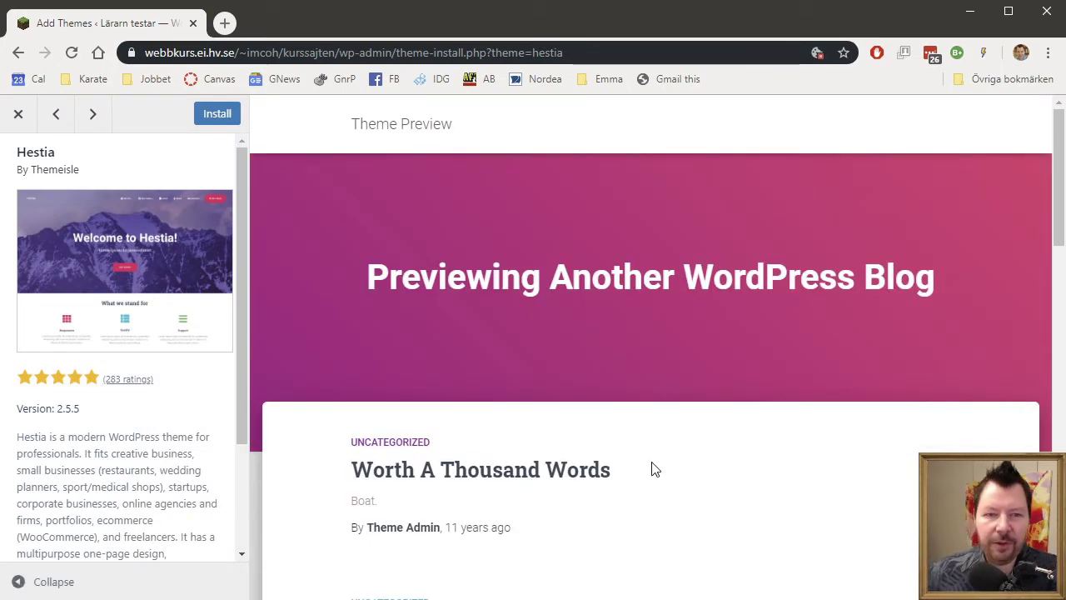
pyautogui.scroll(-6, 675, 442)
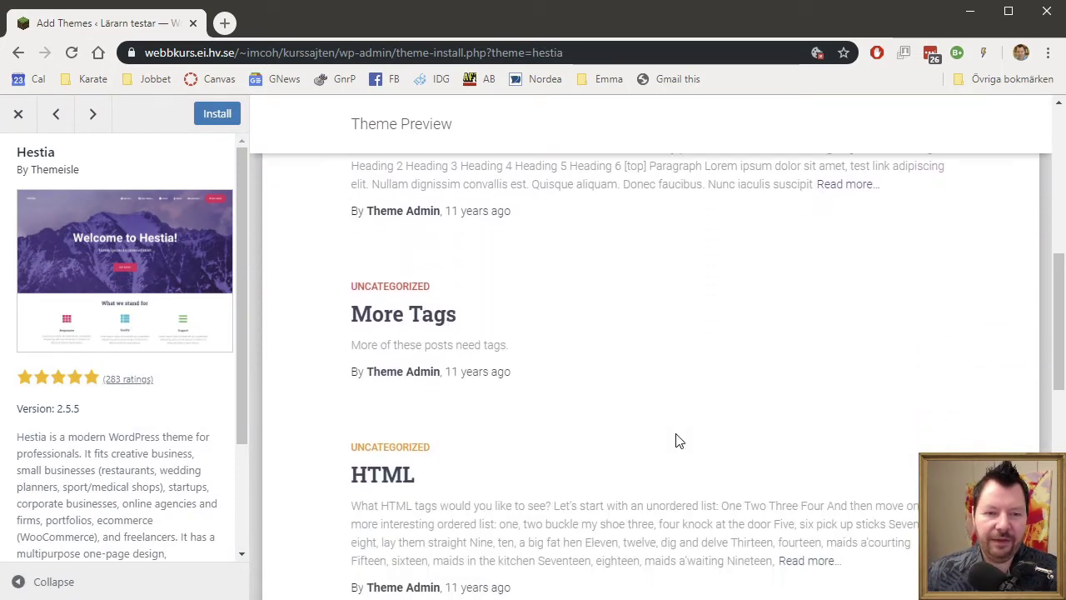
pyautogui.scroll(-5, 675, 442)
pyautogui.scroll(8, 678, 438)
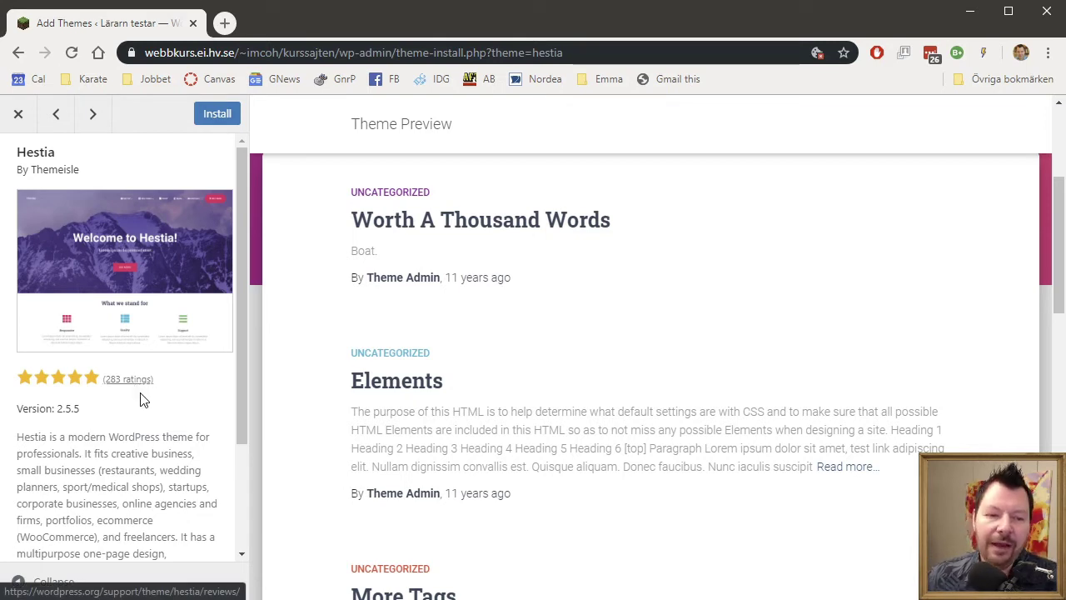
# Read the Hestia theme's description, examining its WooCommerce, Elementor Page Builder, Retina and SEO support.
pyautogui.scroll(-1, 139, 396)
pyautogui.scroll(-1, 140, 401)
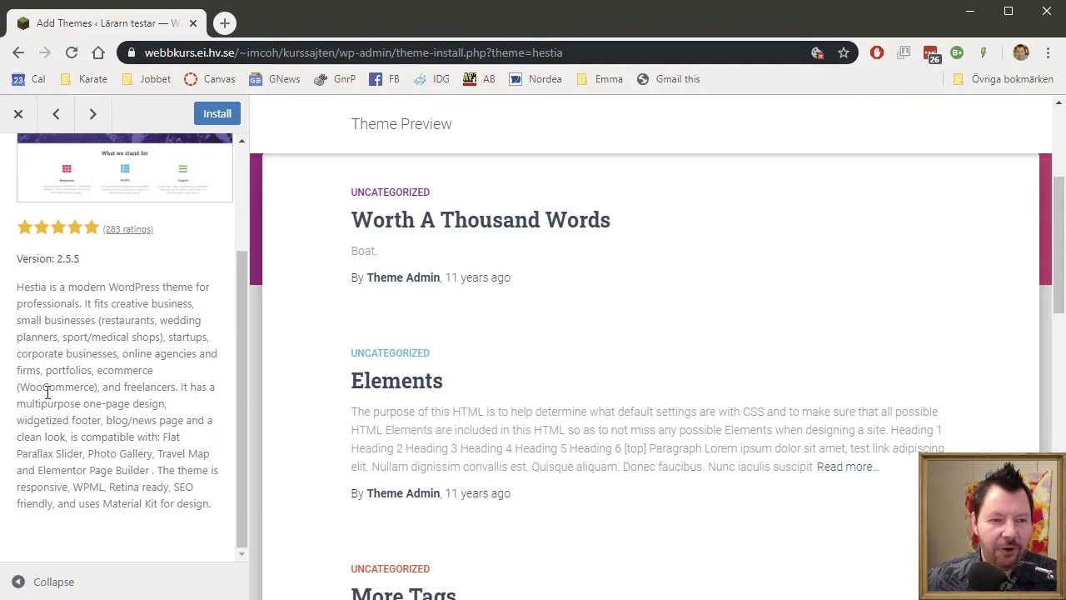
pyautogui.moveTo(18, 386); pyautogui.dragTo(118, 391)
pyautogui.click(164, 390)
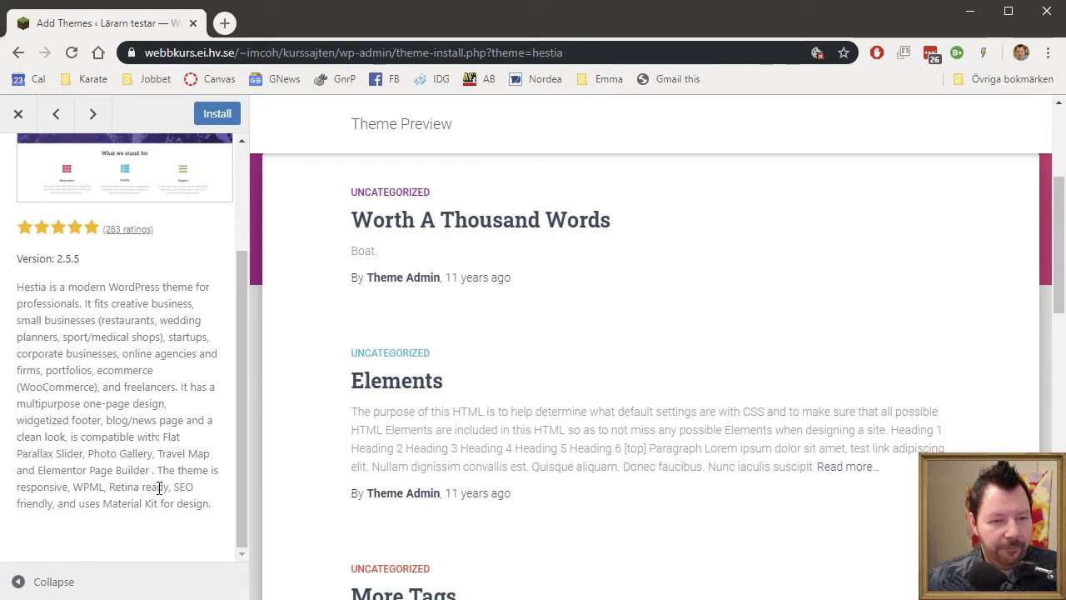
pyautogui.moveTo(39, 470); pyautogui.dragTo(135, 469)
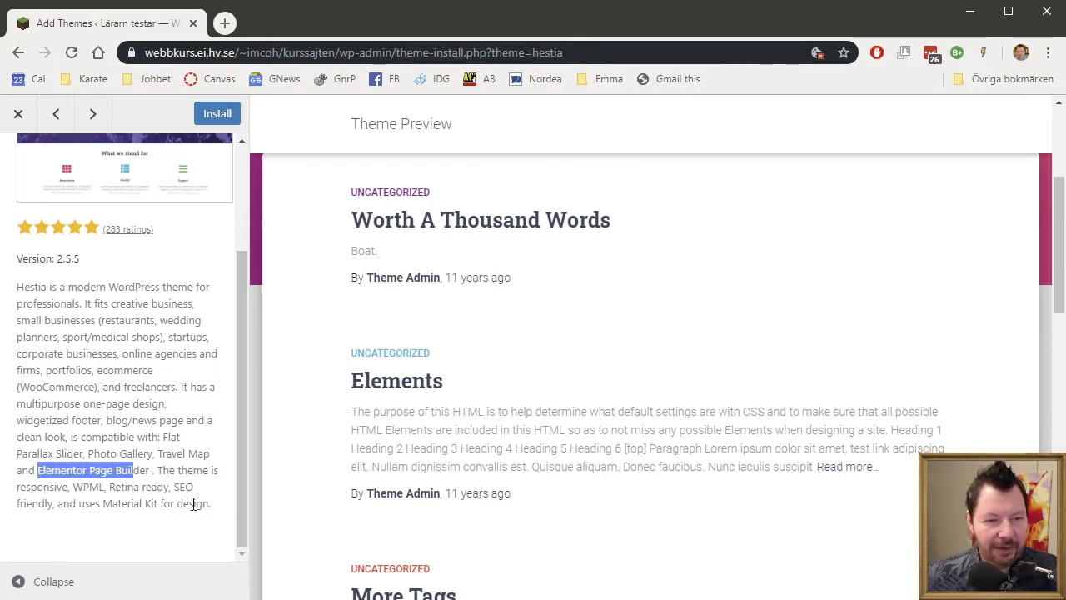
pyautogui.click(175, 492)
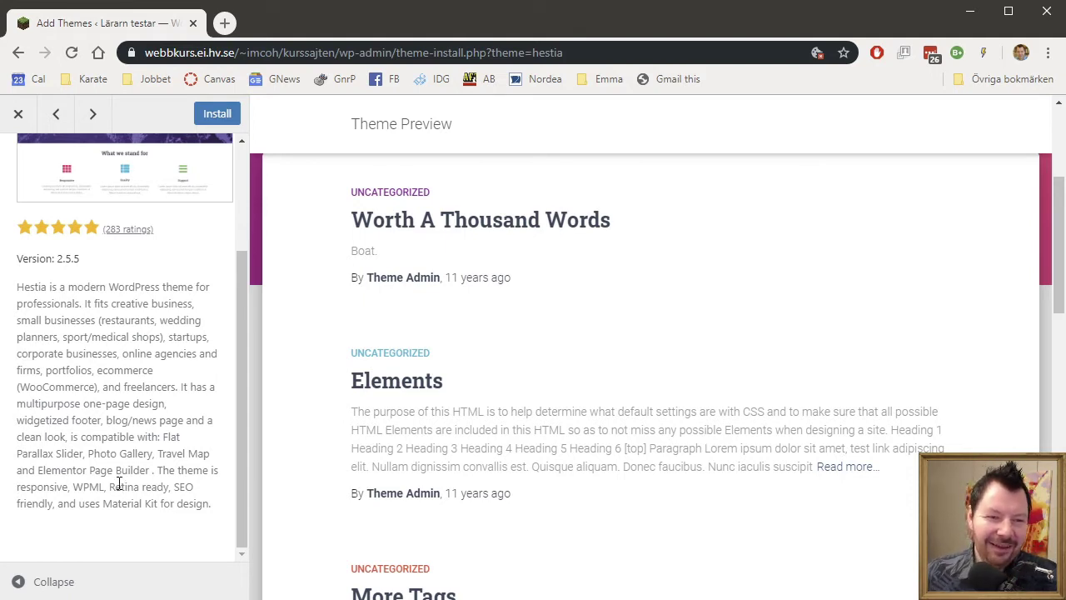
pyautogui.moveTo(119, 483); pyautogui.dragTo(193, 487)
pyautogui.click(199, 505)
pyautogui.click(188, 453)
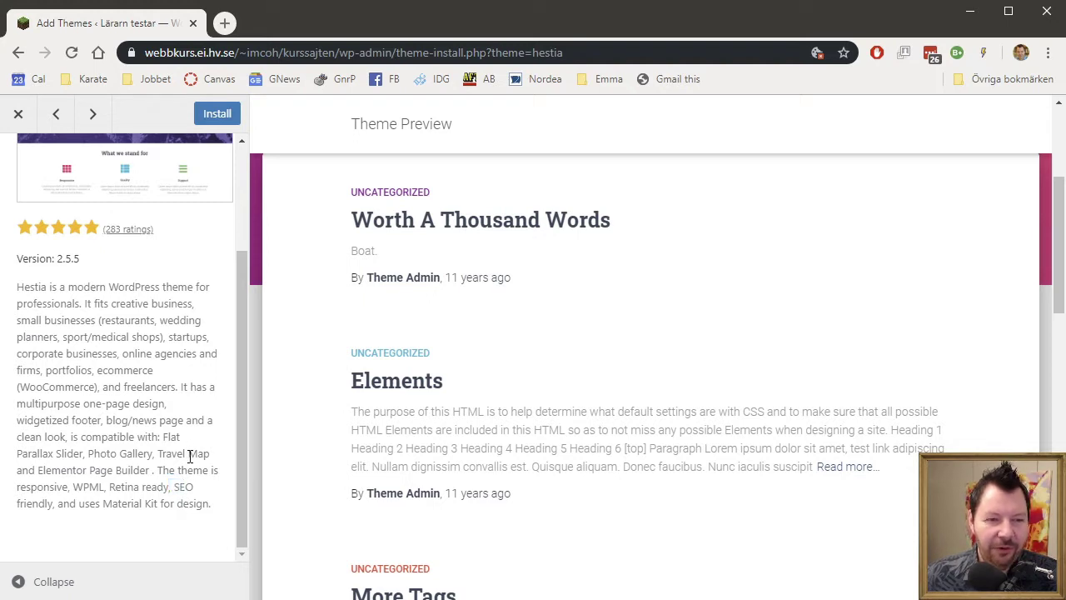
# Install the Hestia theme from its preview and close the preview.
pyautogui.scroll(2, 191, 459)
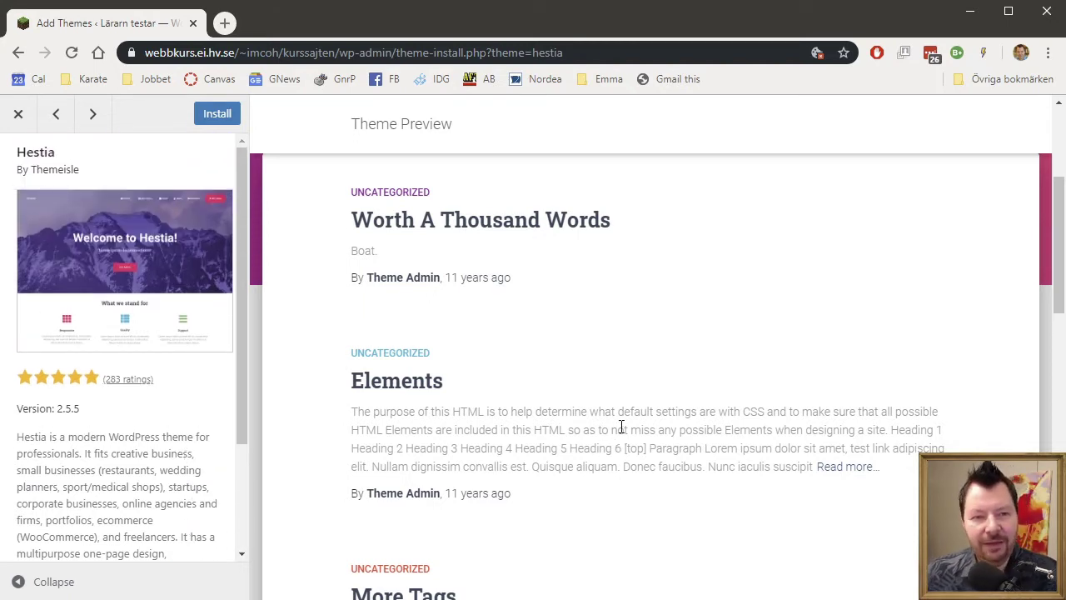
pyautogui.click(220, 113)
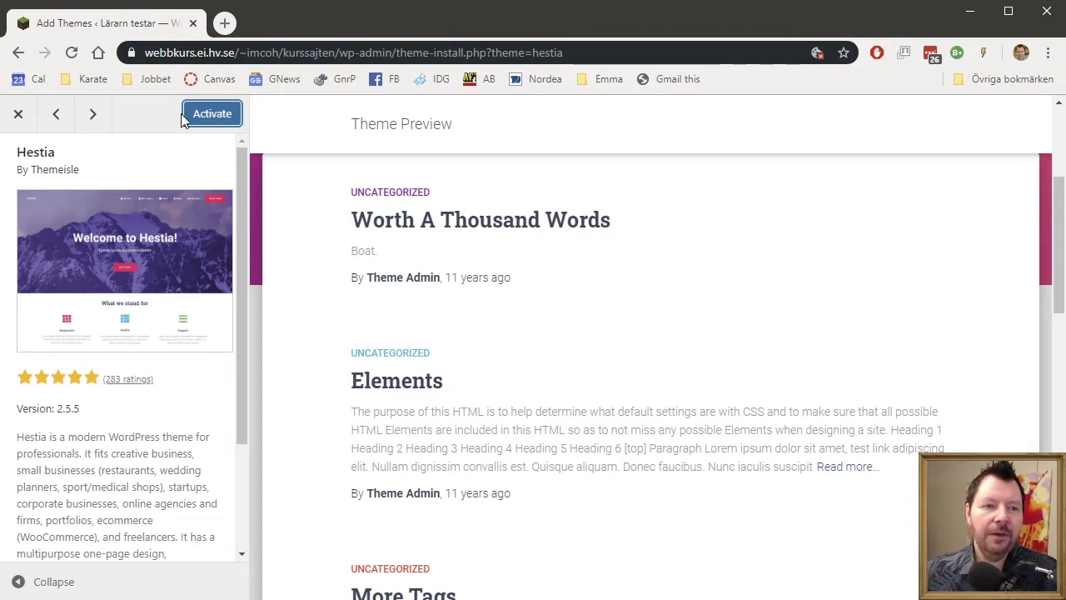
pyautogui.click(18, 114)
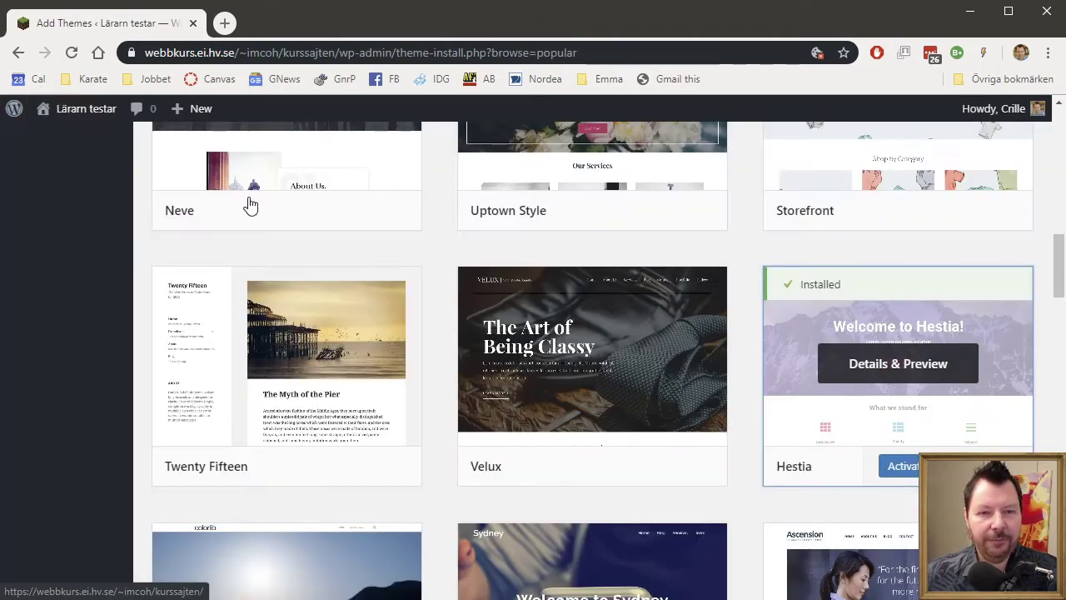
# Activate Hestia among the site's installed themes and dismiss the notice offering to import demo content.
pyautogui.scroll(10, 358, 284)
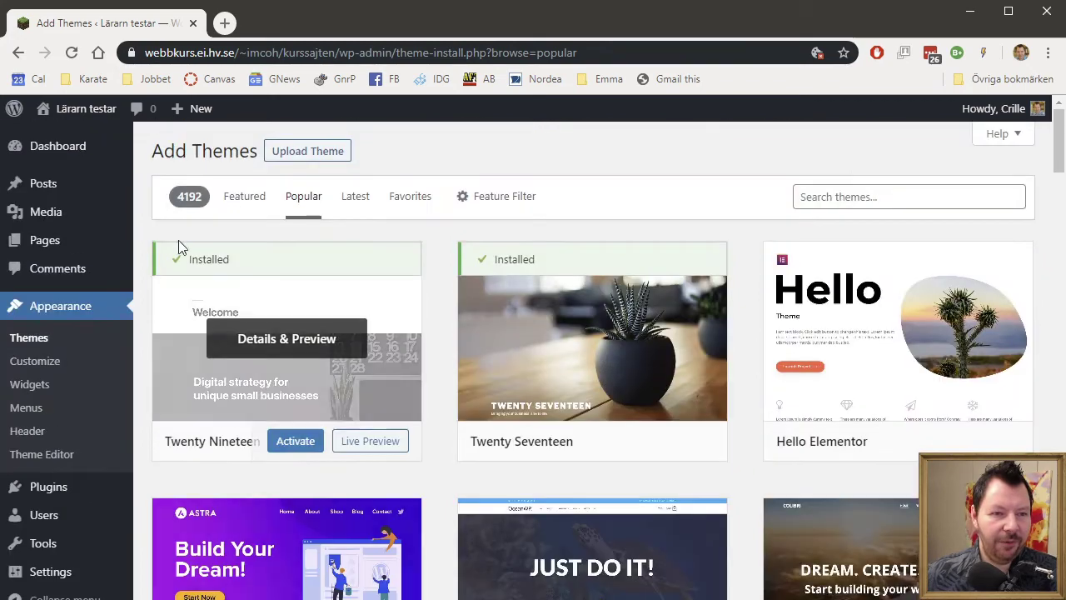
pyautogui.click(28, 338)
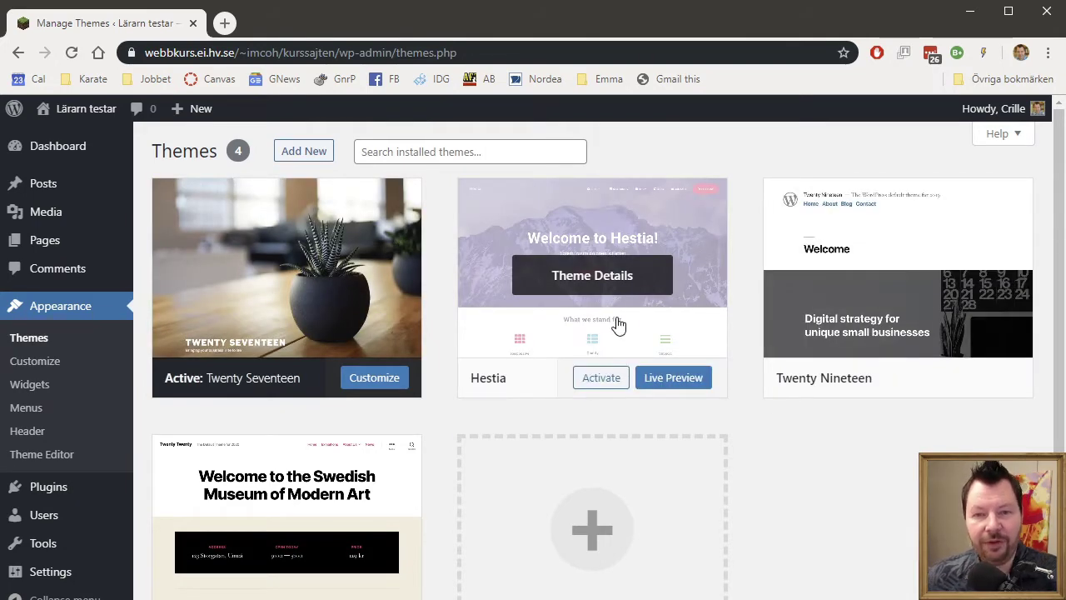
pyautogui.click(605, 386)
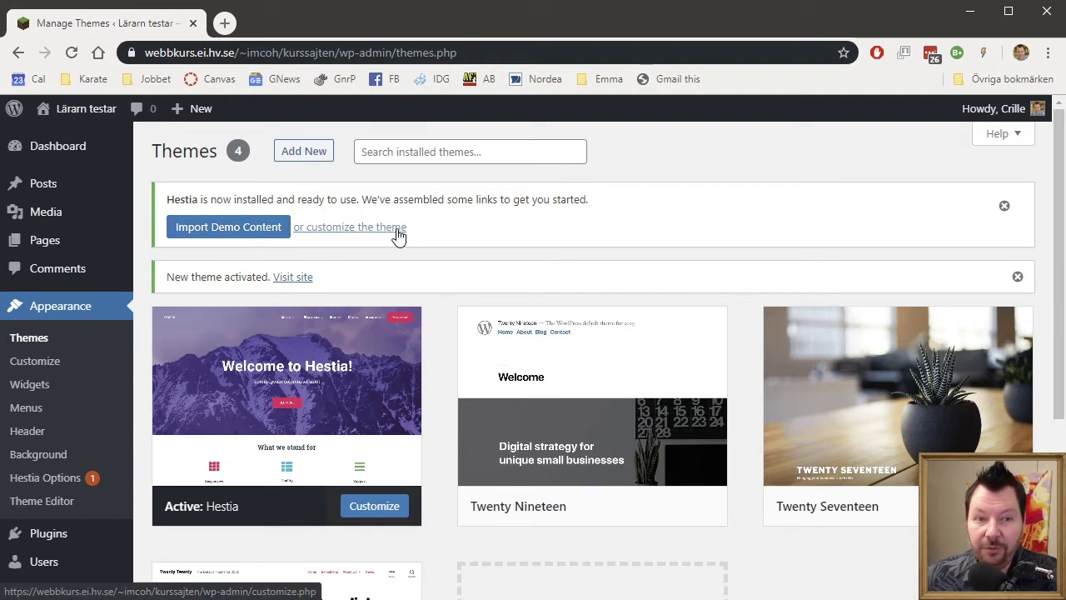
pyautogui.click(1004, 206)
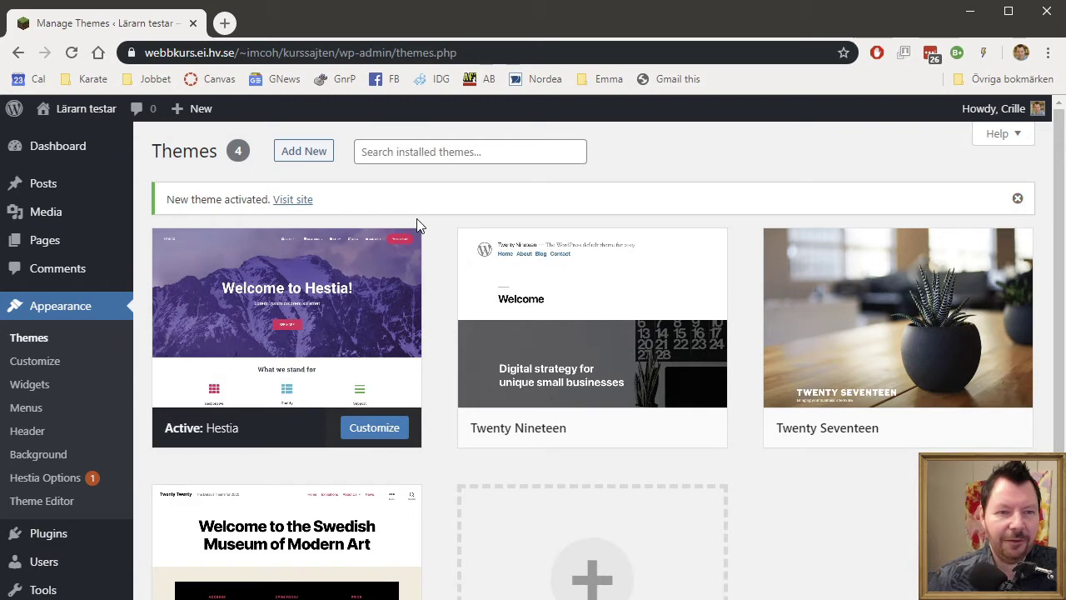
# Visit the site and examine its front page in the Hestia theme, from the header down to the footer.
pyautogui.click(297, 207)
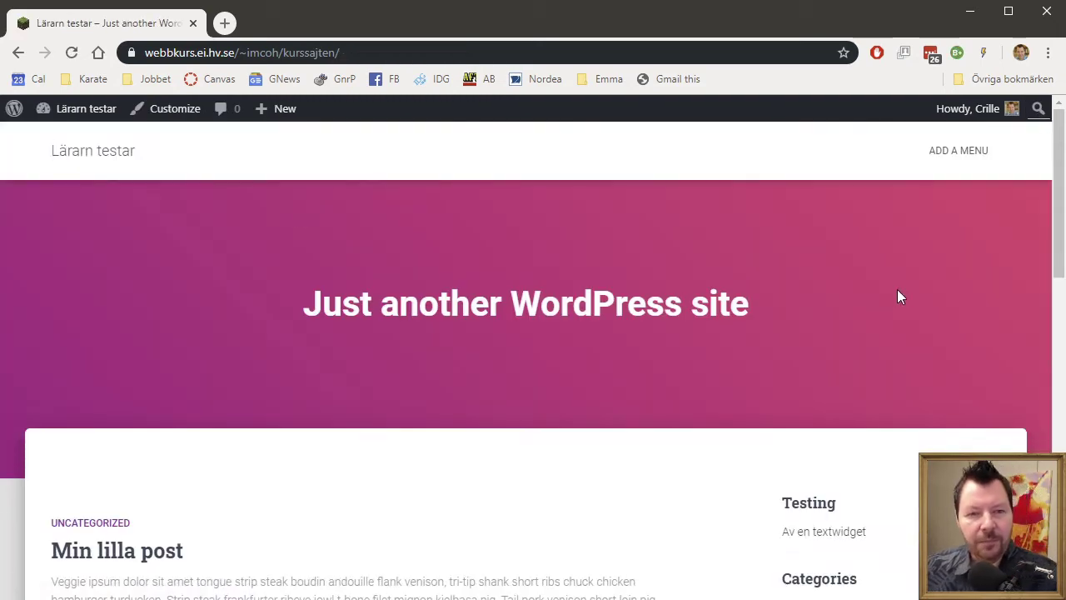
pyautogui.scroll(-10, 863, 273)
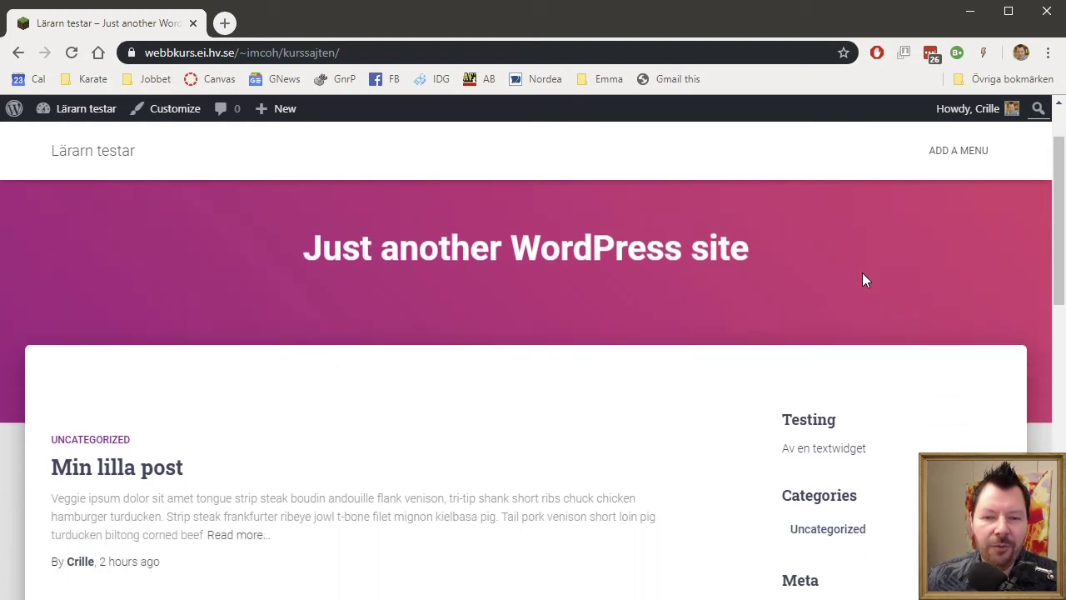
pyautogui.scroll(-3, 863, 279)
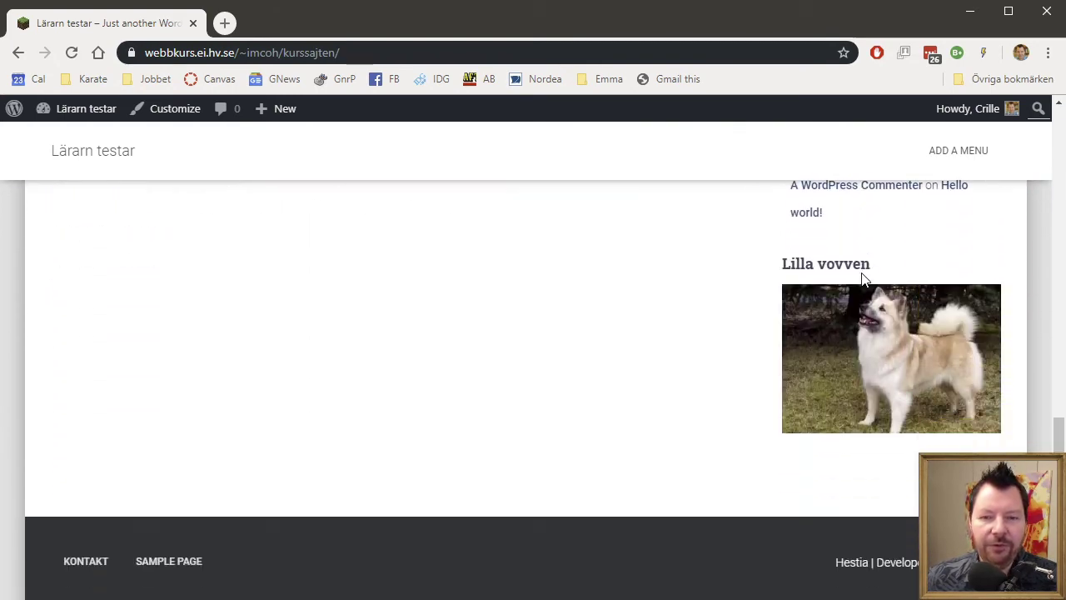
pyautogui.scroll(15, 862, 281)
pyautogui.scroll(1, 857, 282)
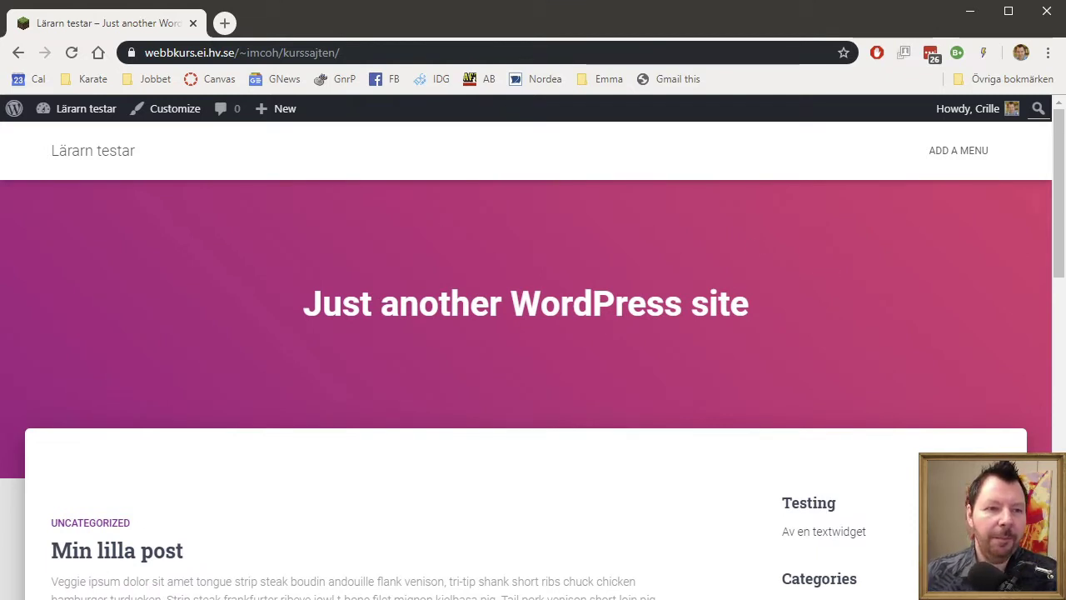
# Return to the site's dashboard and open the recommended actions in the Hestia options.
pyautogui.moveTo(111, 107)
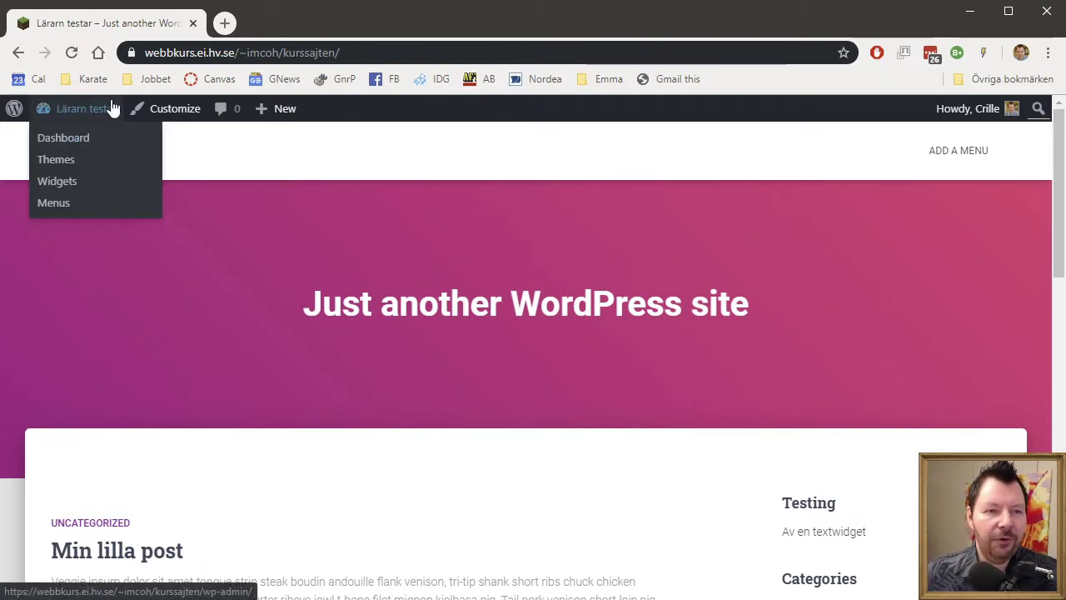
pyautogui.click(74, 140)
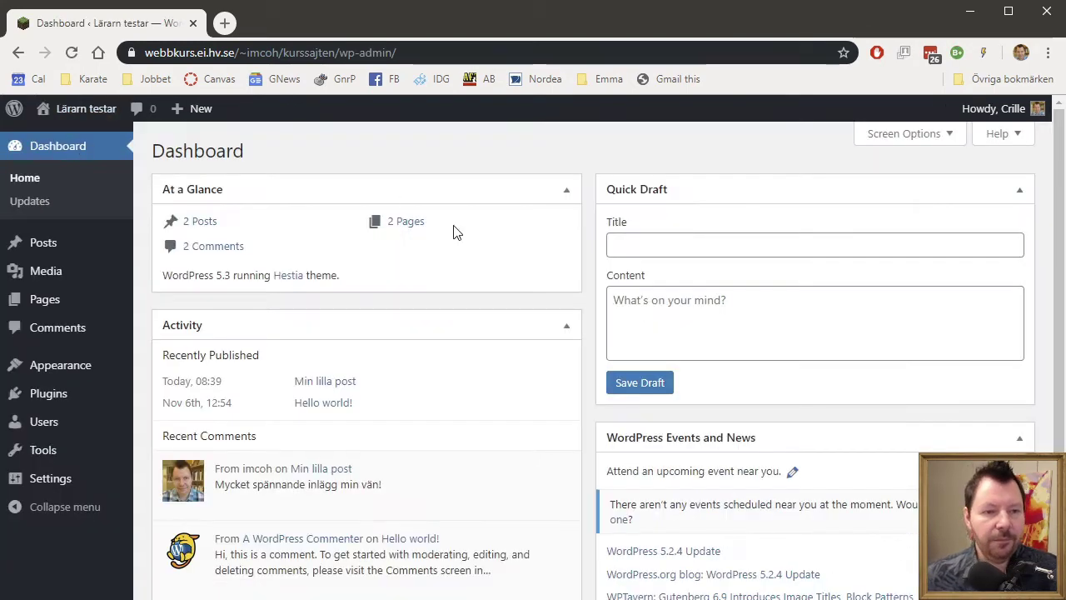
pyautogui.moveTo(97, 367)
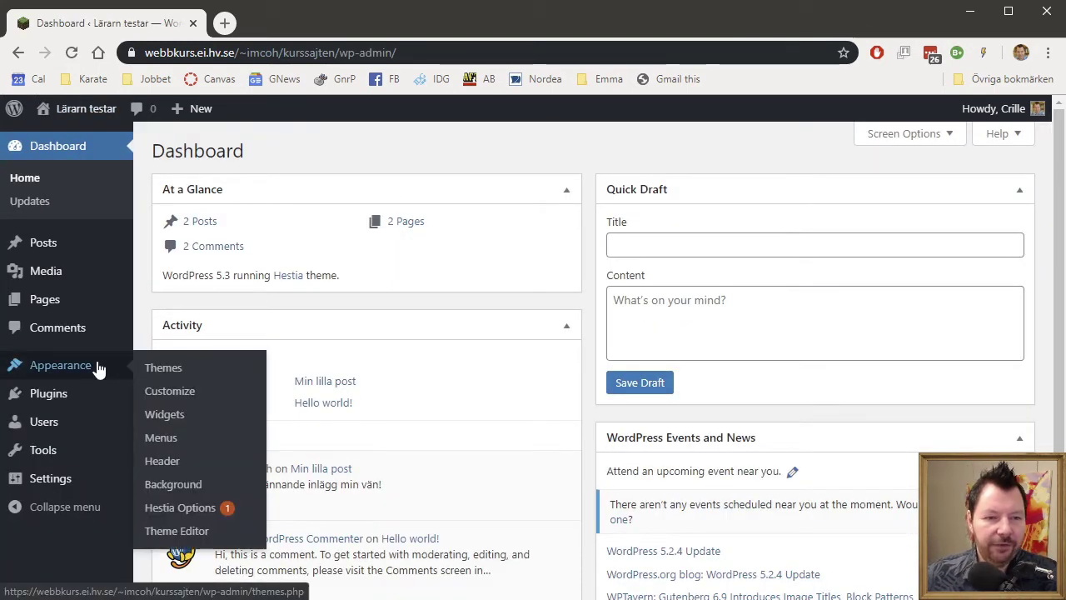
pyautogui.click(200, 517)
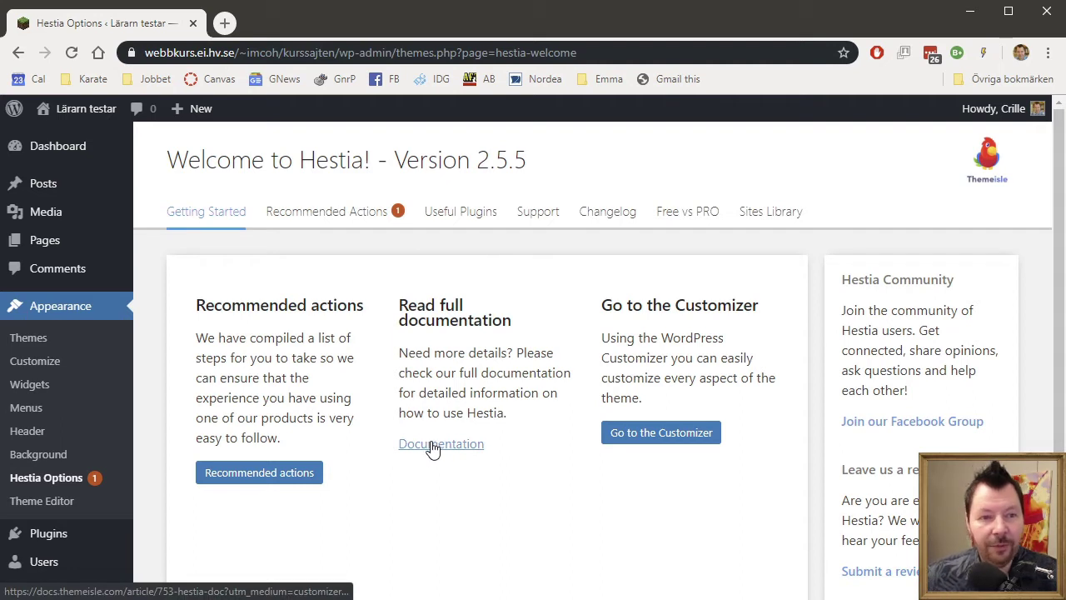
pyautogui.click(313, 219)
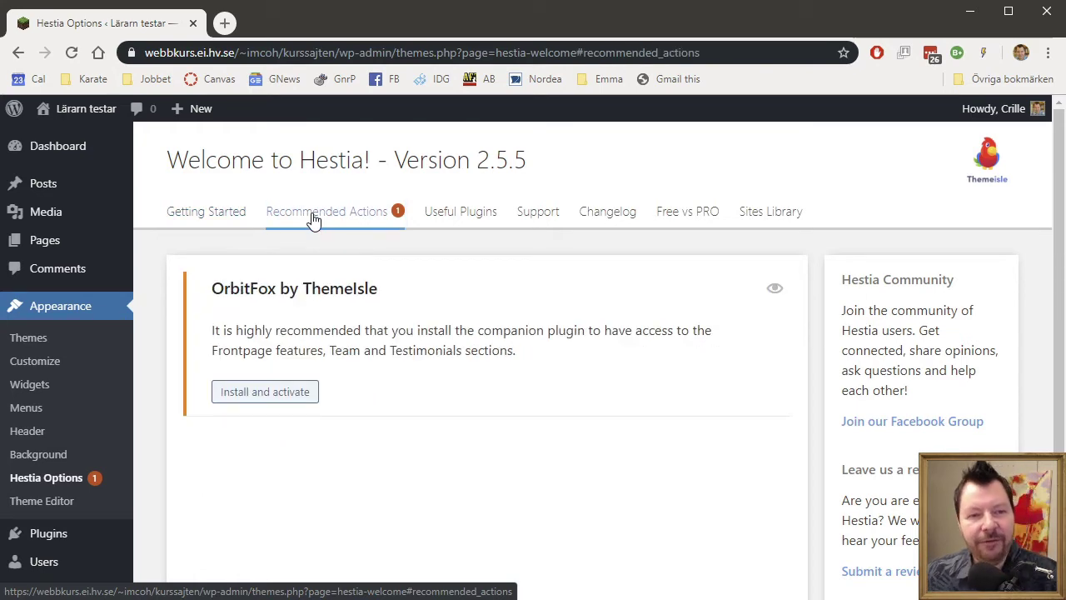